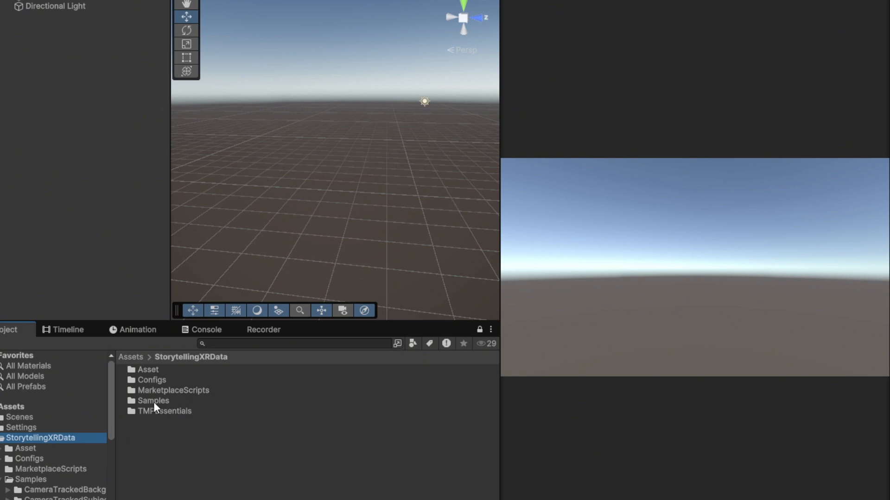
- Open the LivePreviewAndBroadcast sample scene from the StorytellingXRData Samples folder
double_click(154, 401)
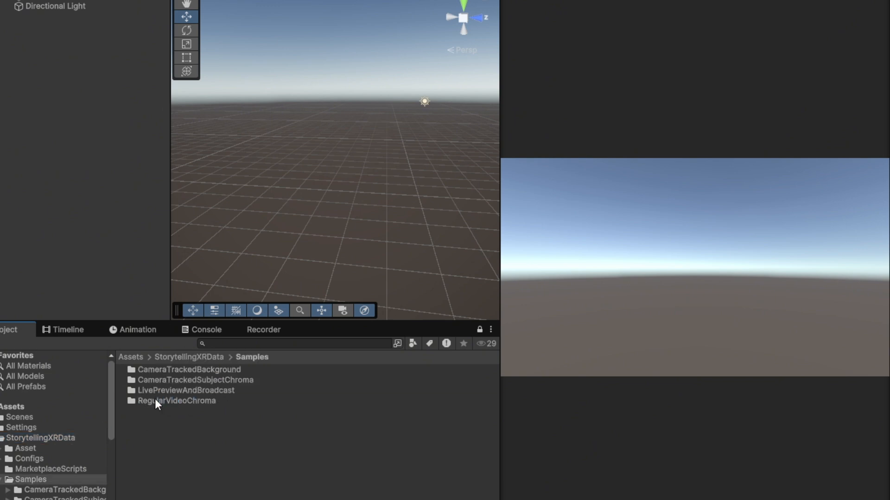
double_click(203, 395)
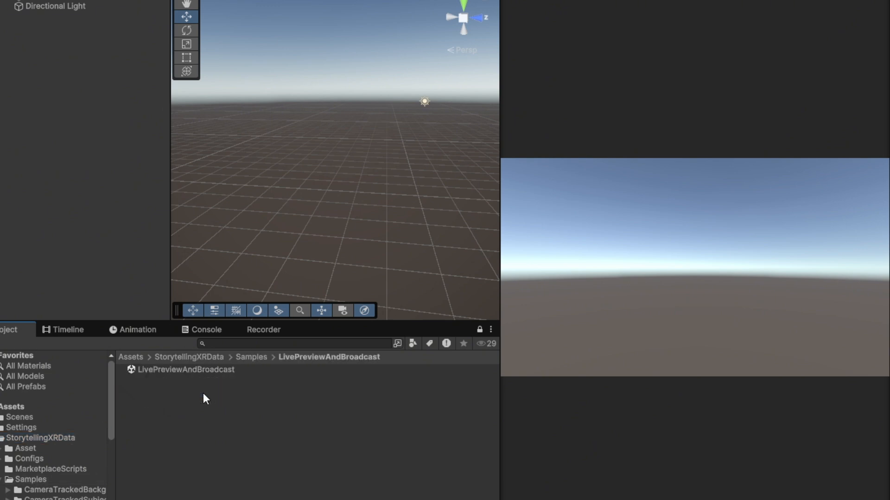
double_click(168, 374)
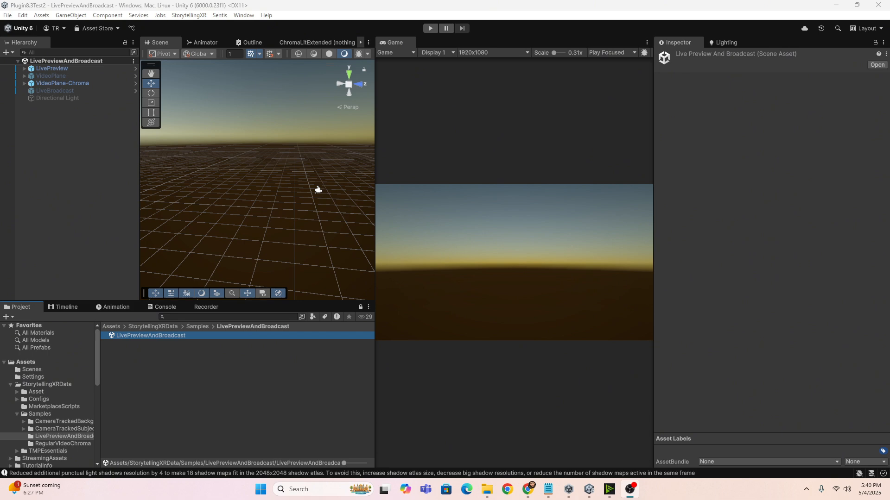
- Go to the Storytelling XR Hub website from Unity and show its Marketplace sets
click(197, 16)
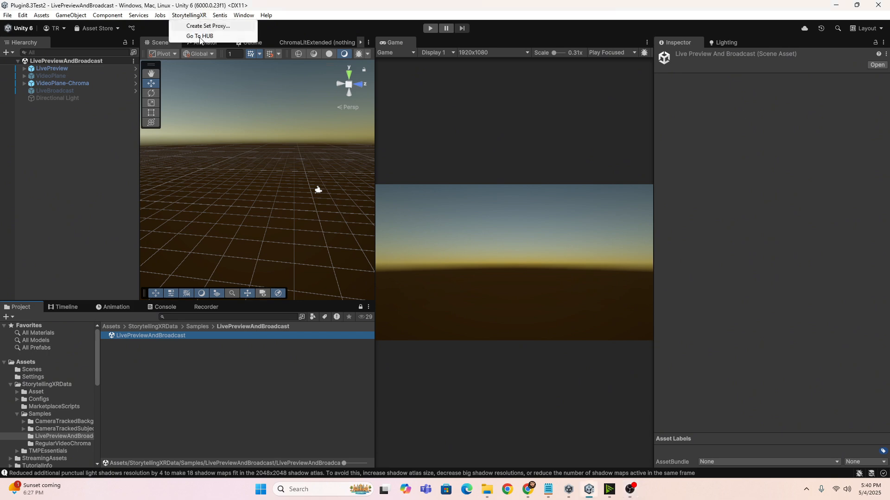
click(200, 37)
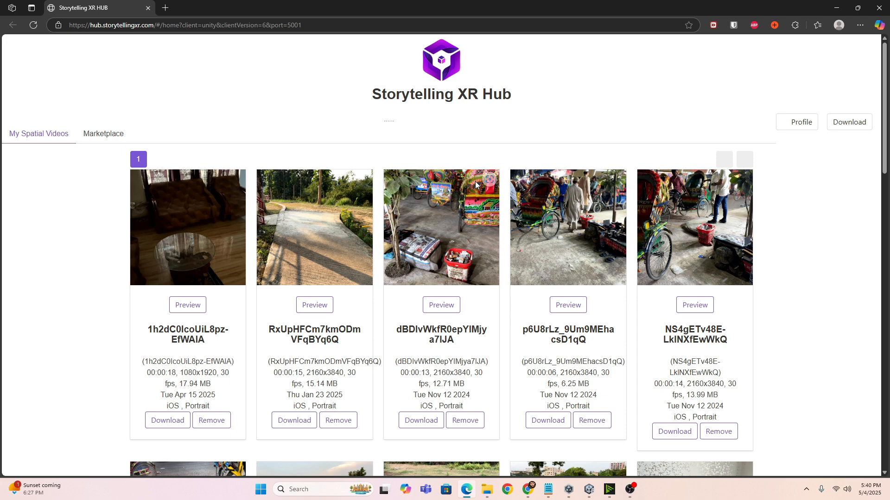
click(106, 138)
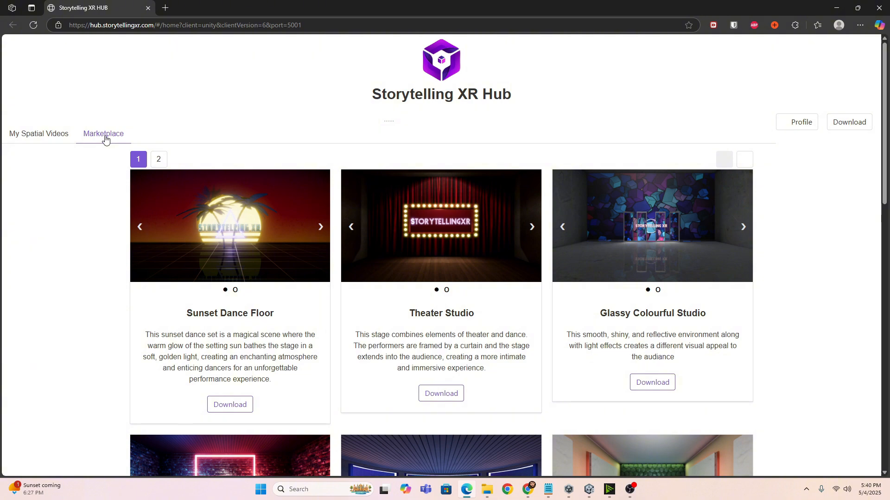
- Preview the Sunset Dance Floor set's demo video and download the set from the Marketplace
scroll(293, 256, down, 3)
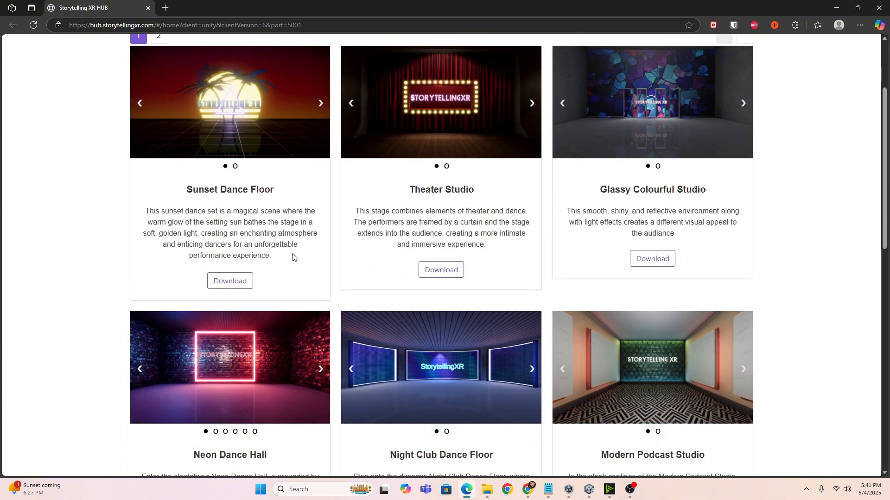
scroll(292, 257, up, 3)
scroll(294, 258, down, 1)
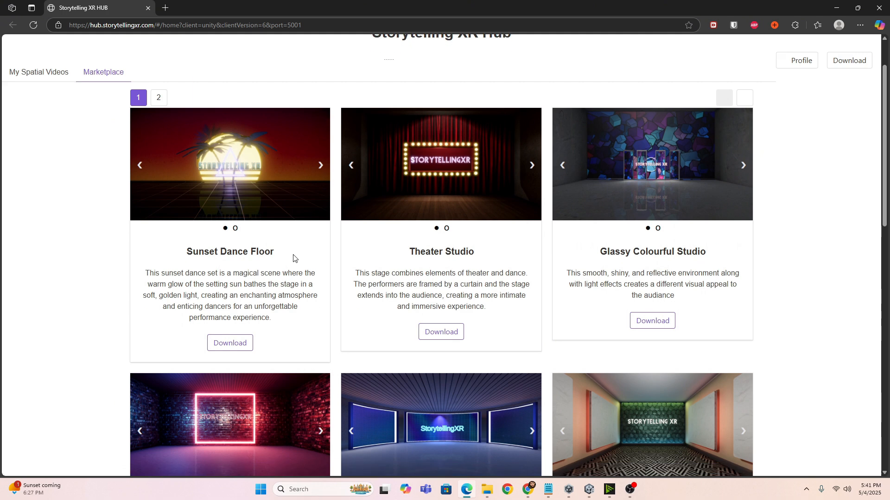
click(235, 229)
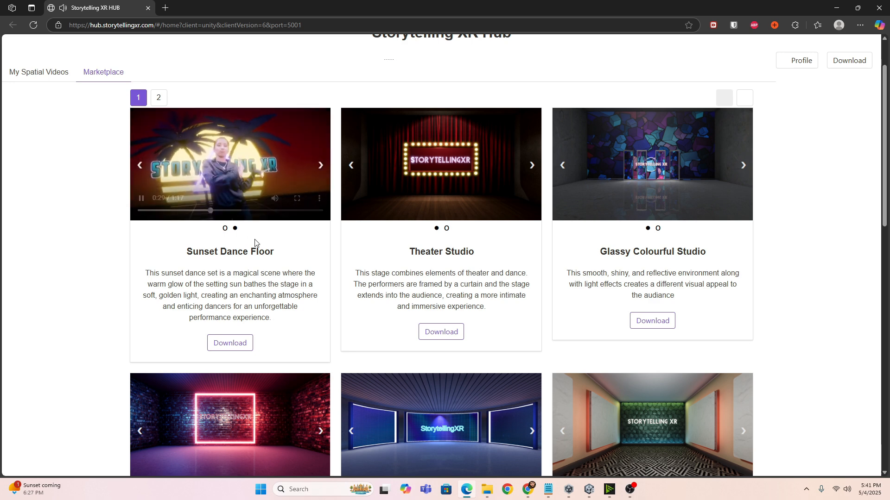
click(225, 229)
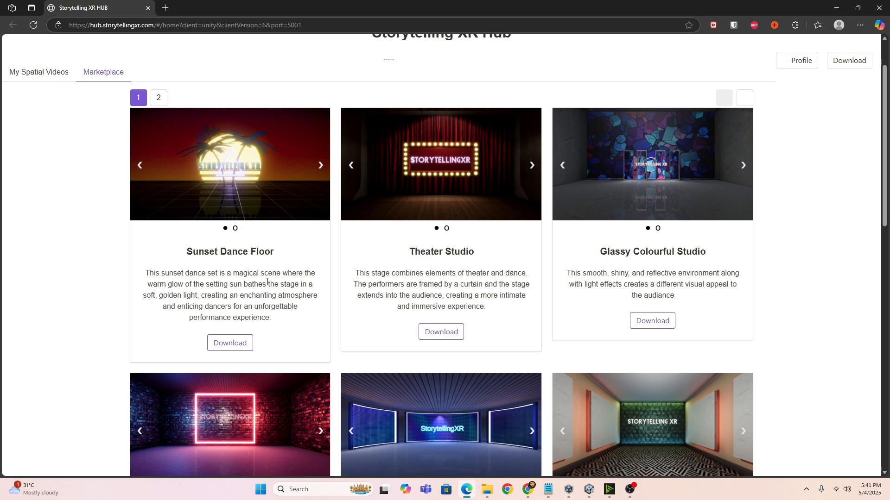
scroll(189, 250, down, 1)
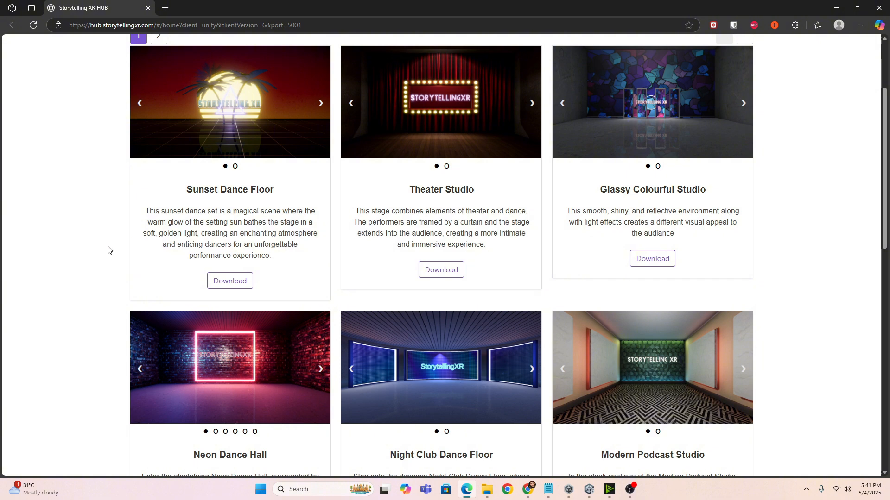
click(235, 278)
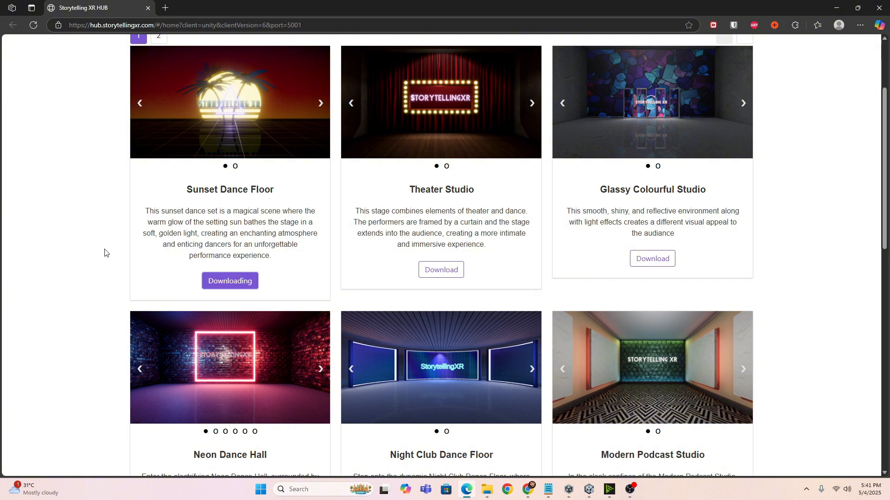
- Download the Neon Dance Hall set from the Marketplace
scroll(105, 252, down, 2)
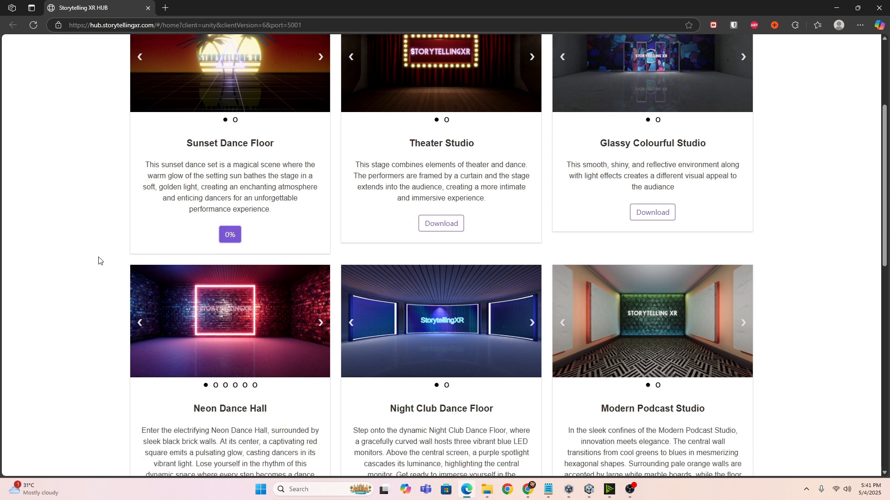
scroll(98, 260, up, 2)
scroll(98, 261, down, 3)
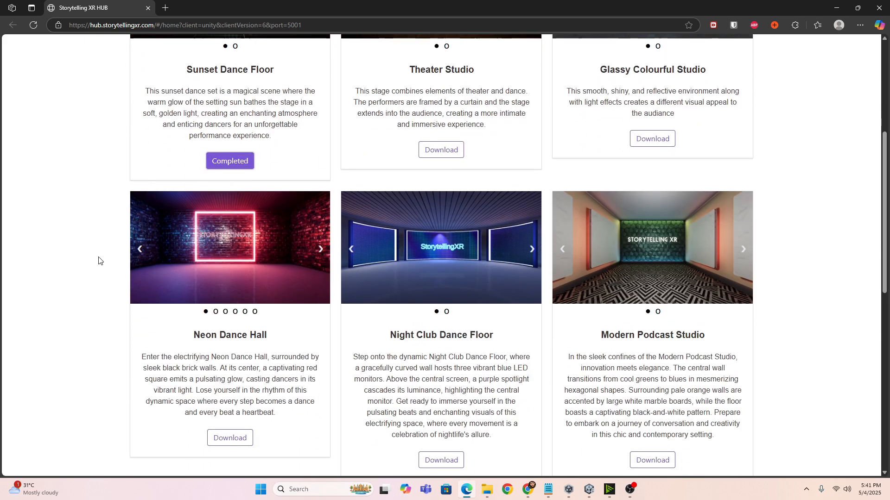
scroll(98, 260, up, 1)
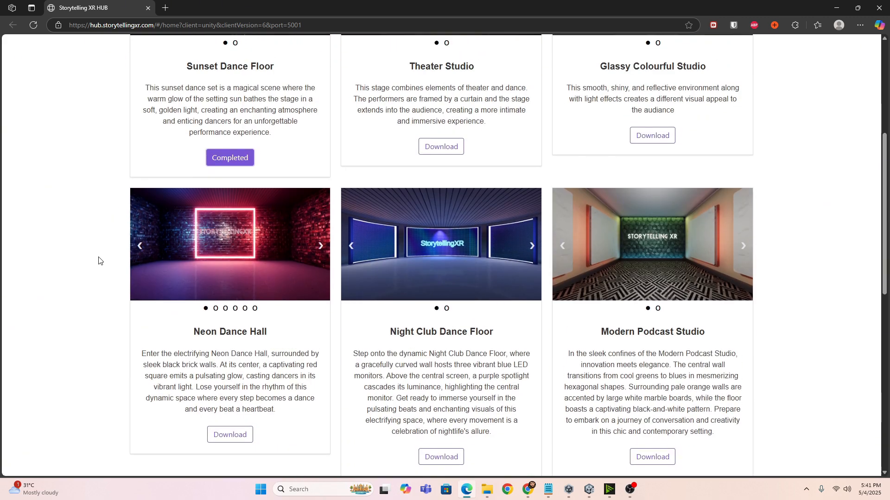
scroll(100, 260, down, 2)
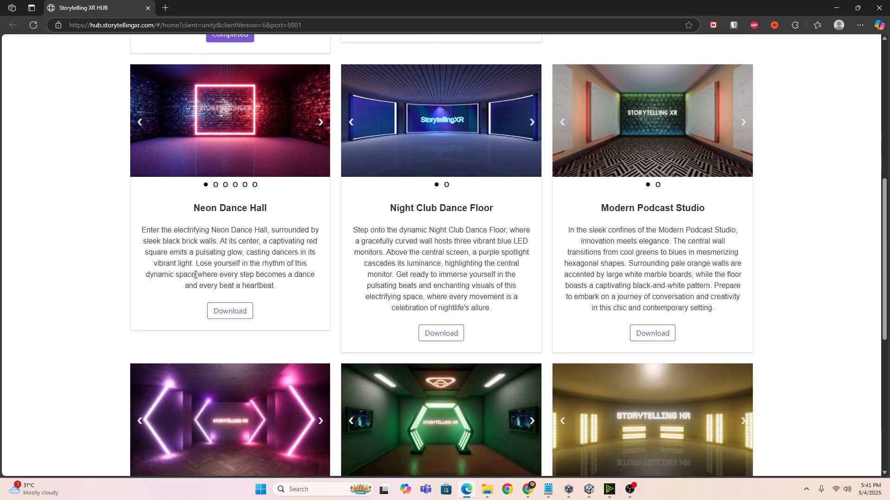
scroll(197, 278, down, 1)
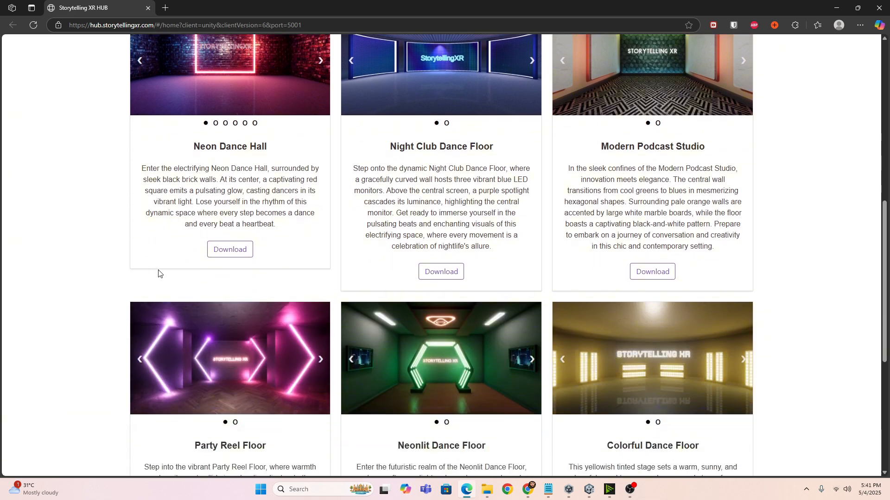
click(229, 250)
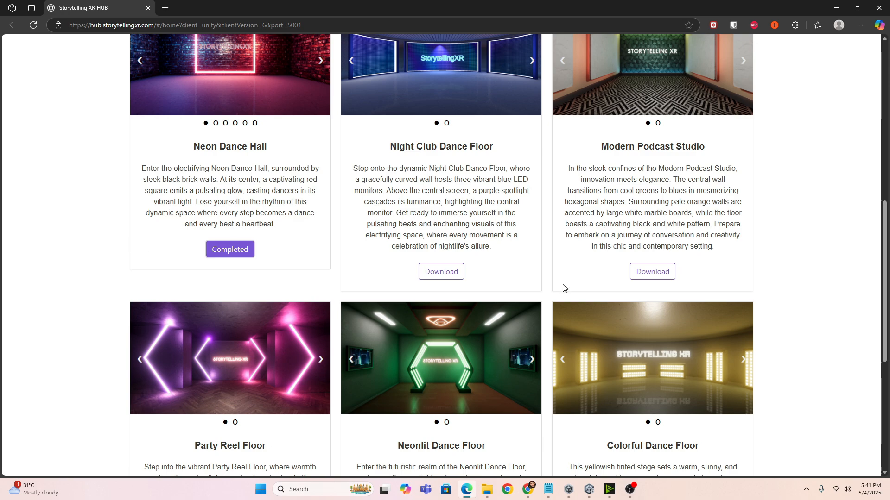
- Switch back to Unity and create a StorytellingXR set proxy from the downloaded sunset-dance-floor set file
click(592, 487)
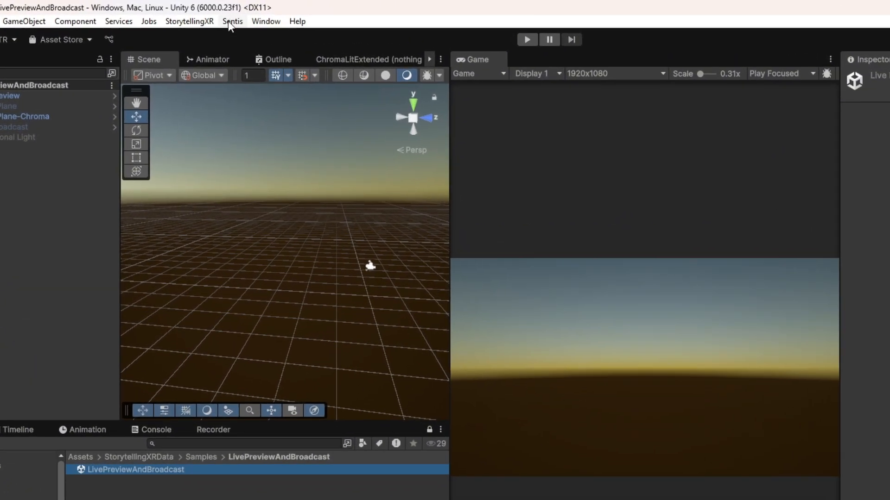
click(206, 21)
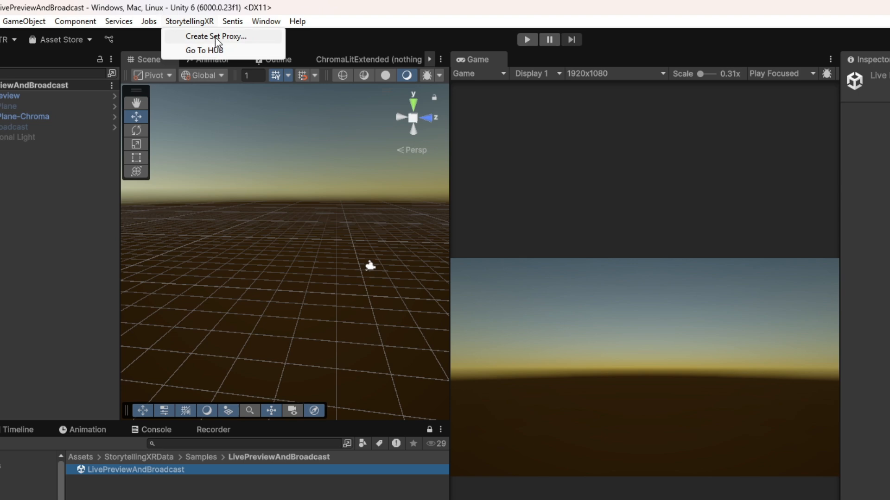
click(218, 36)
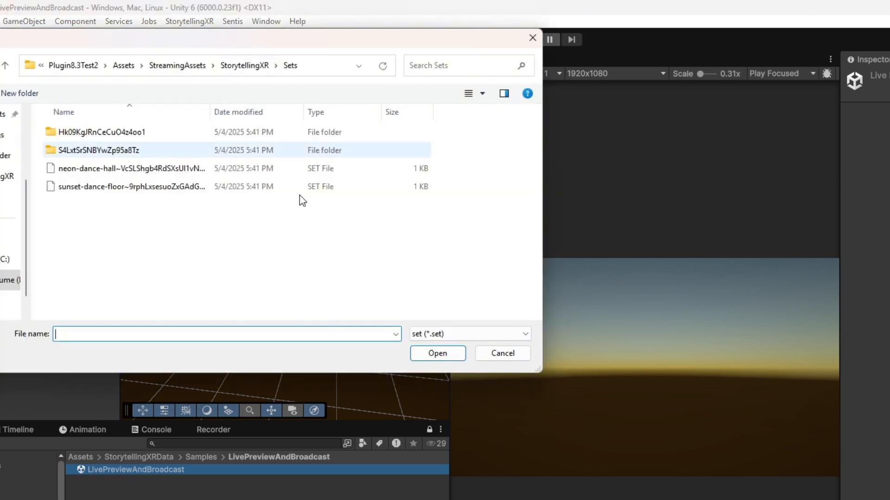
click(107, 188)
click(448, 359)
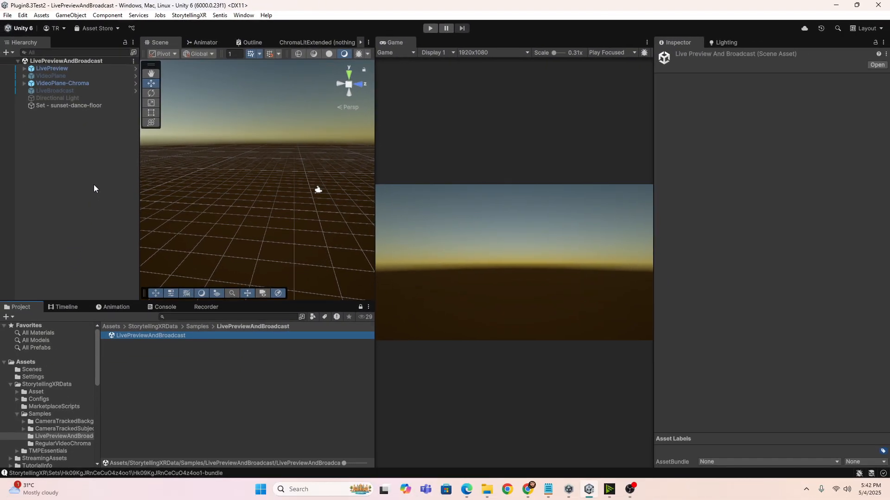
- Select the sunset-dance-floor proxy, run the scene in Play mode to examine the loaded set from several angles, and stop playback
click(77, 107)
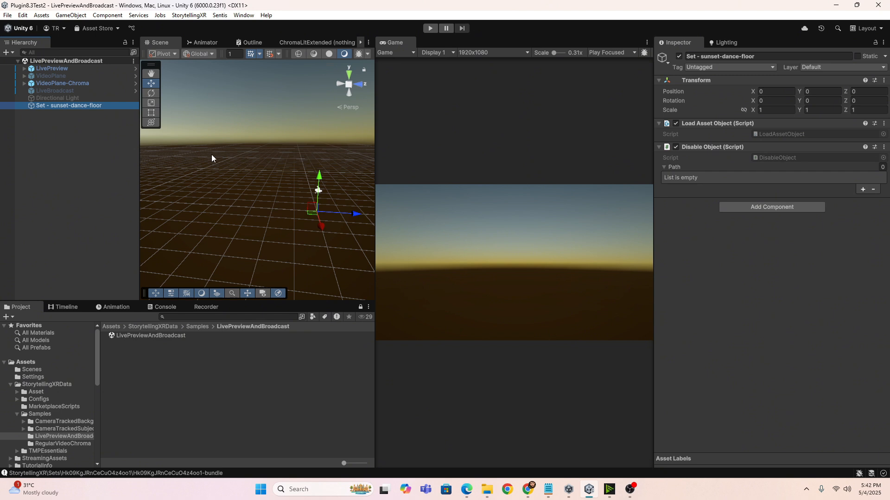
click(431, 29)
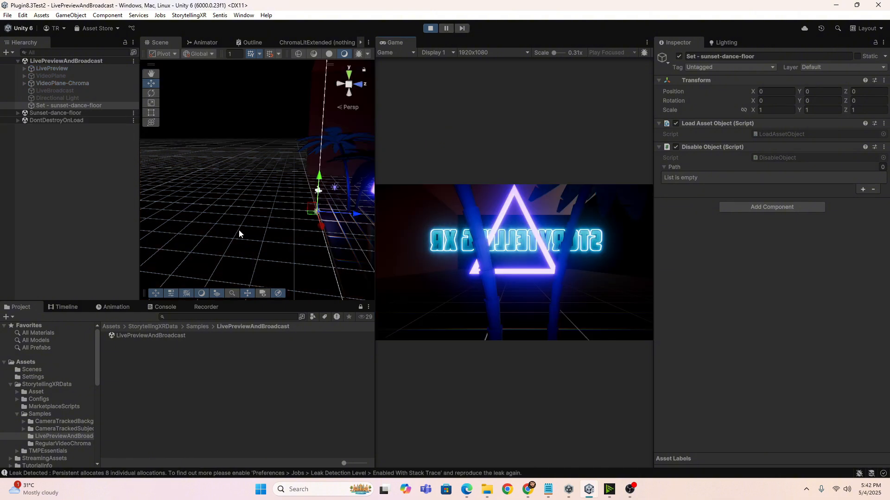
alt+drag(258, 224, 366, 209)
middle_drag(238, 238, 277, 245)
scroll(249, 247, up, 3)
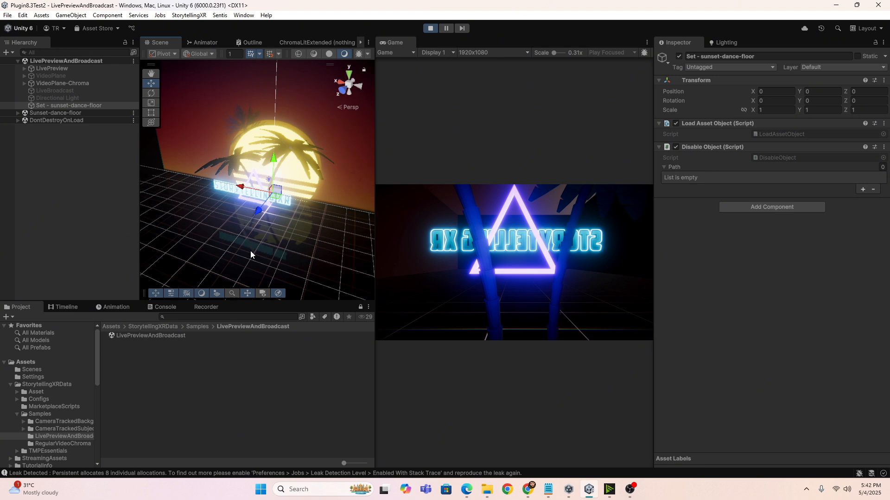
middle_drag(231, 259, 253, 263)
alt+drag(253, 262, 296, 263)
scroll(241, 257, up, 6)
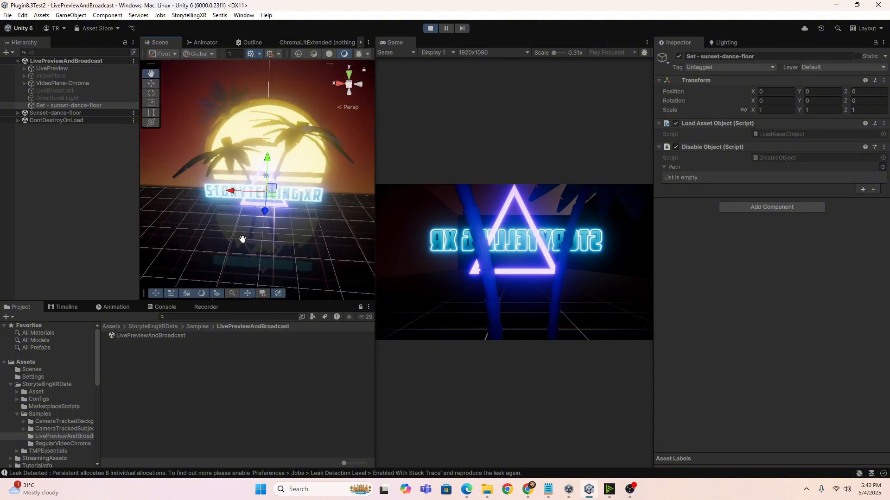
alt+drag(236, 248, 213, 240)
middle_drag(213, 240, 338, 259)
alt+drag(338, 259, 282, 254)
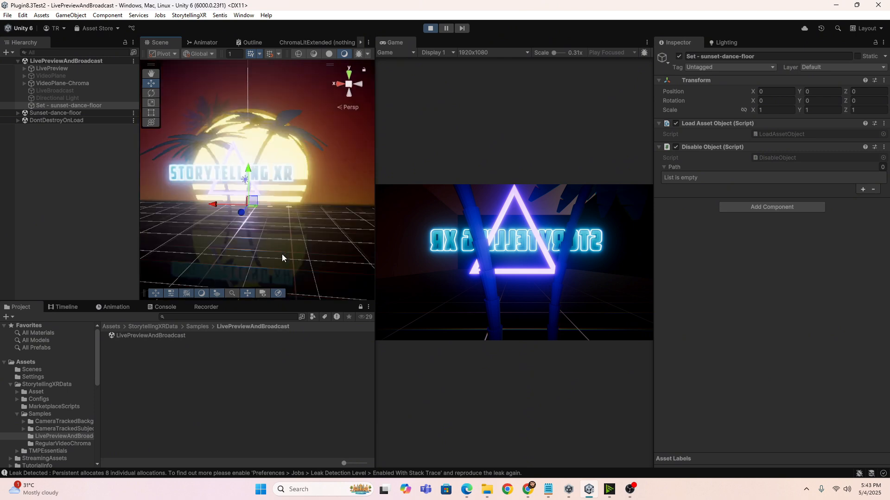
click(431, 28)
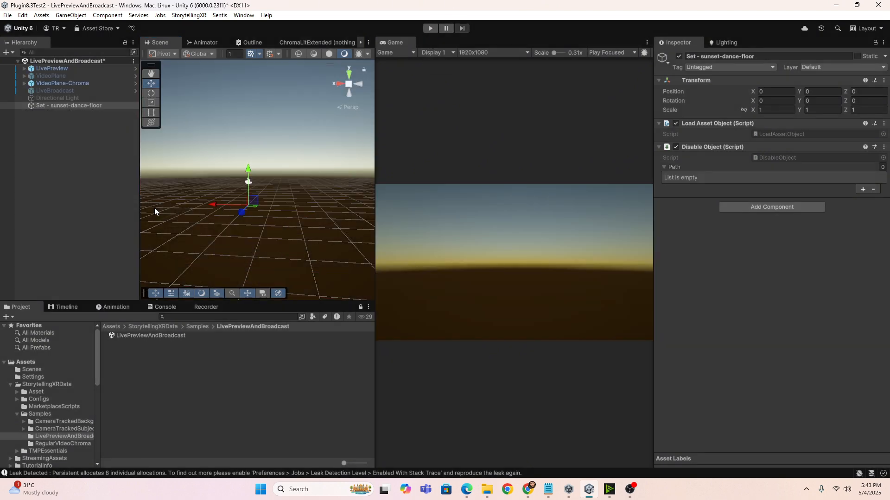
- Create a second StorytellingXR set proxy from the downloaded neon-dance-hall set file
click(186, 16)
click(204, 26)
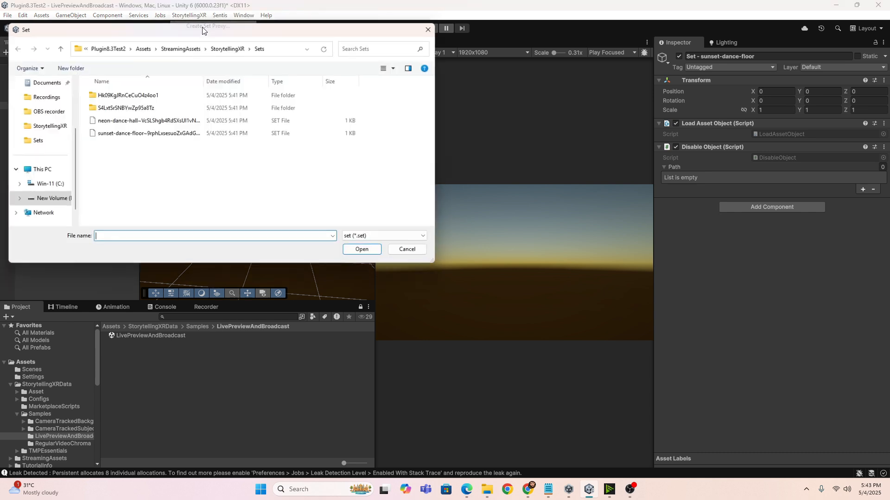
click(128, 122)
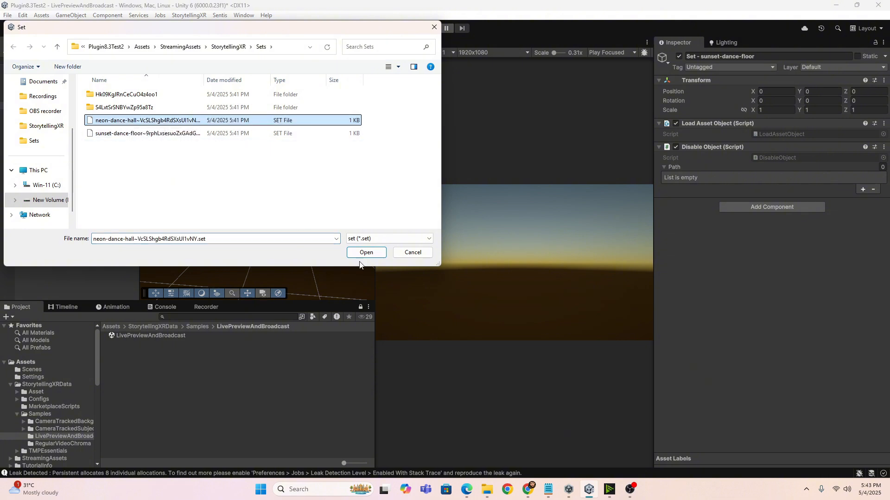
click(365, 253)
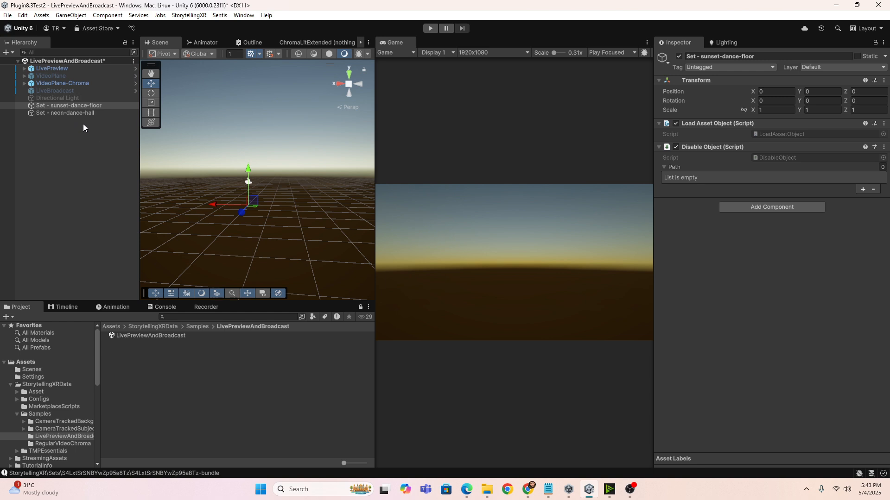
- Deactivate the Set - sunset-dance-floor object and run the scene in Play mode to view the neon dance hall set
click(71, 105)
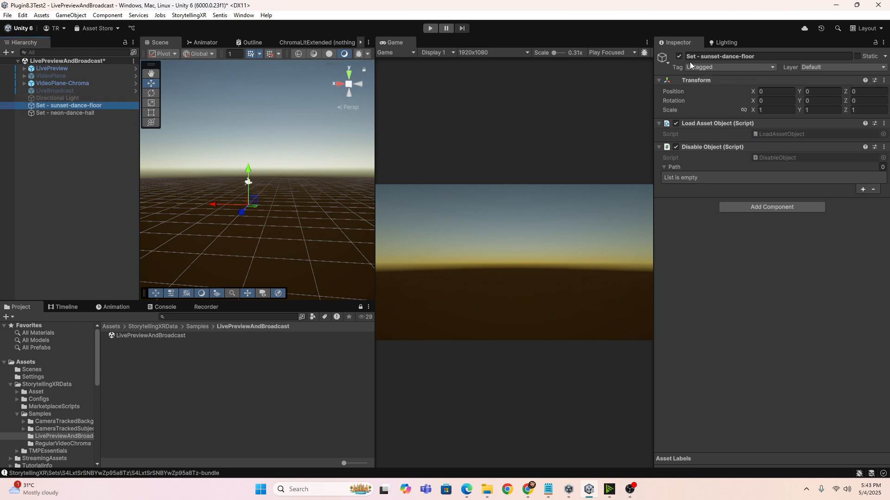
click(679, 56)
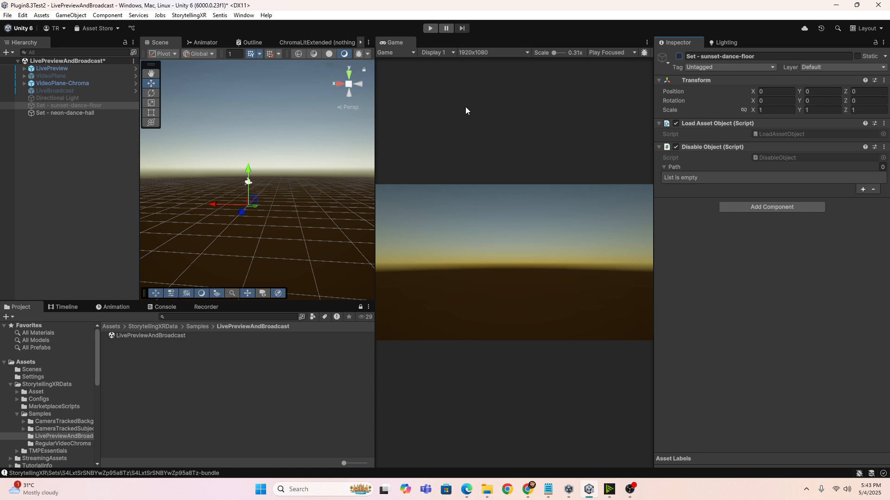
click(429, 29)
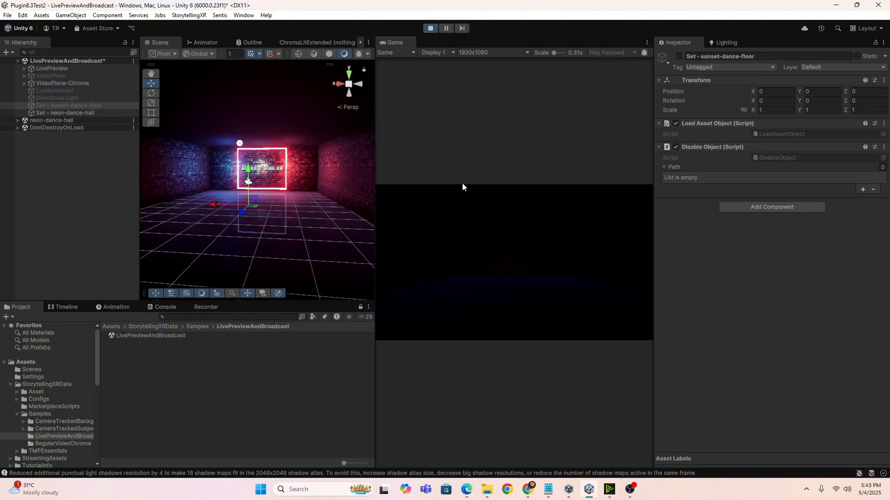
scroll(273, 206, up, 5)
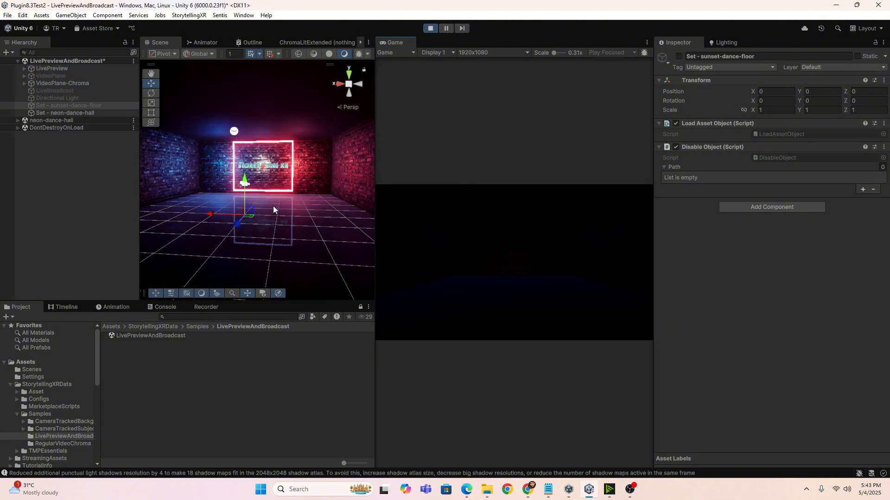
- Examine the neon dance hall set in the scene from several angles and distances
alt+drag(273, 206, 235, 198)
scroll(235, 198, up, 3)
middle_drag(258, 141, 310, 294)
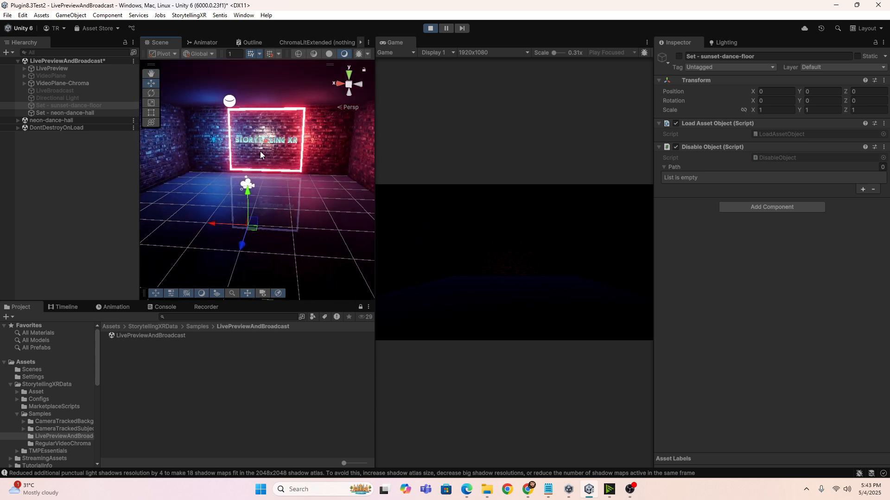
middle_drag(260, 151, 267, 260)
alt+drag(267, 260, 229, 143)
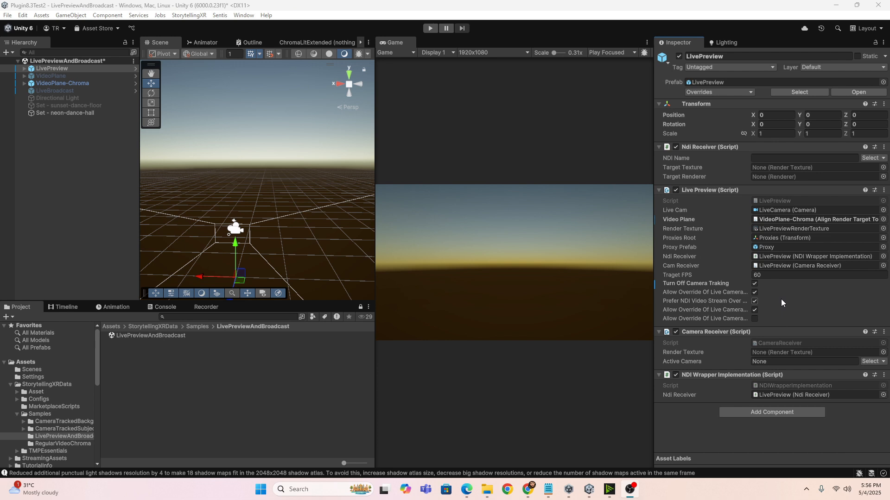
- On the LivePreview object, disable Turn Off Camera Traking and set the Camera Receiver's active camera to Camera (NVIDIA Broadcast)
click(57, 71)
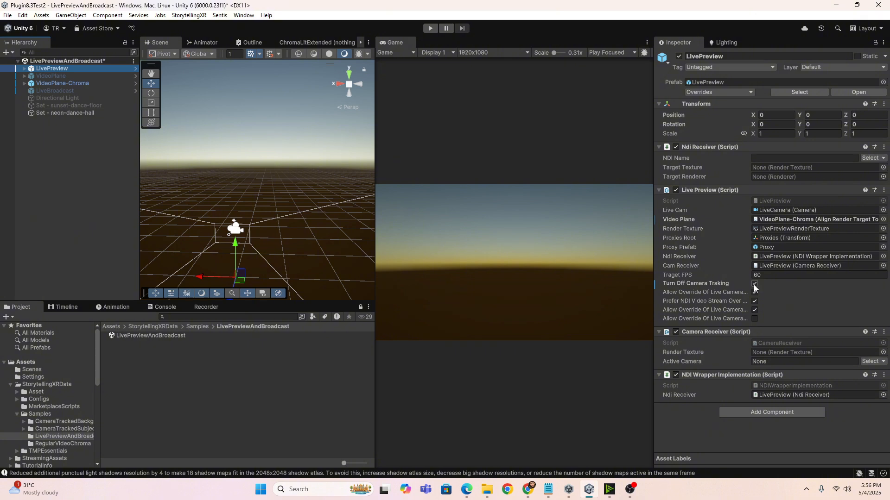
click(755, 284)
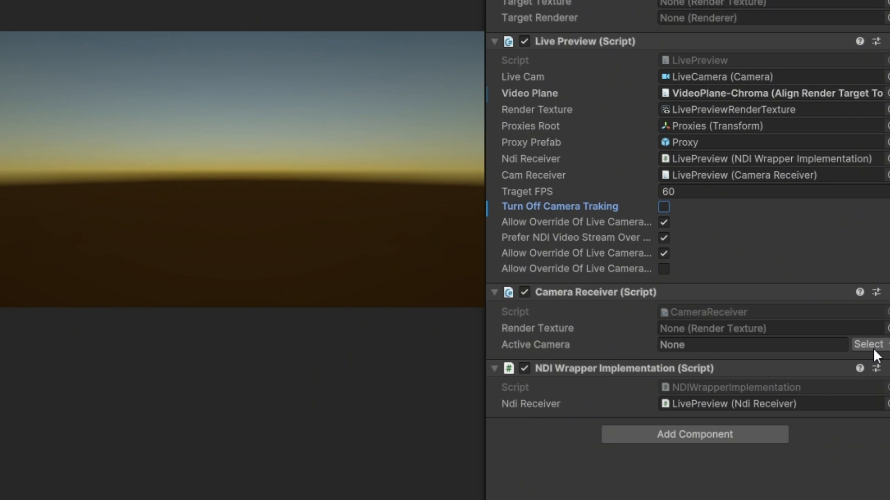
click(873, 349)
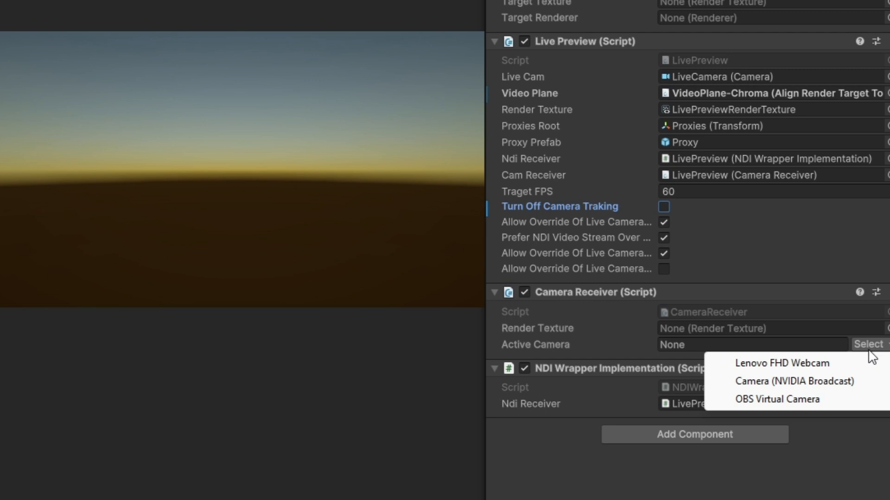
click(795, 385)
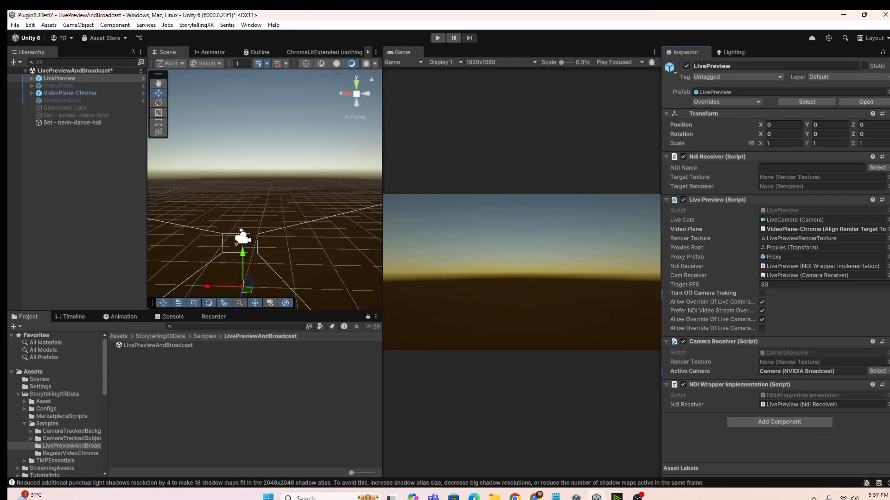
- Run the scene in Play mode to preview the live camera feed
click(617, 496)
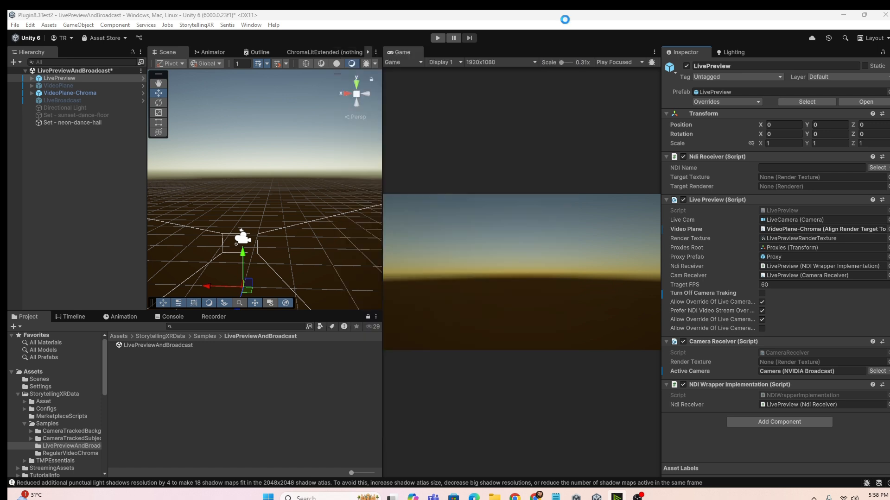
click(568, 54)
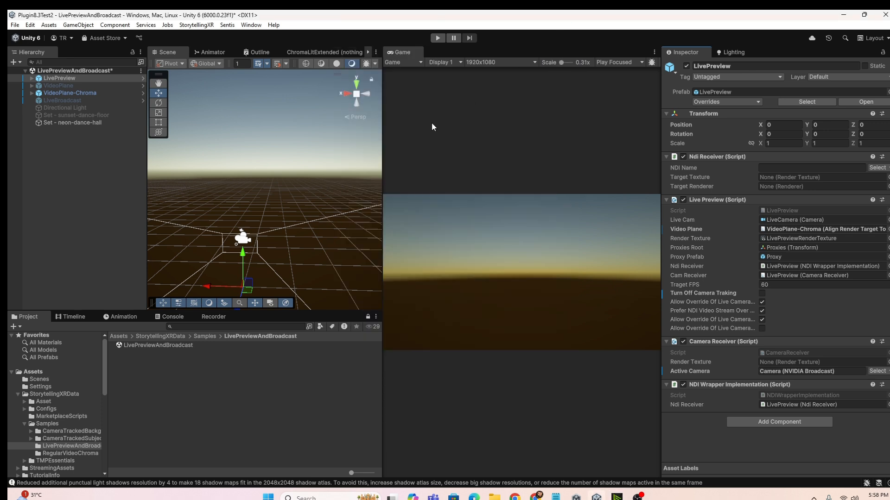
click(438, 38)
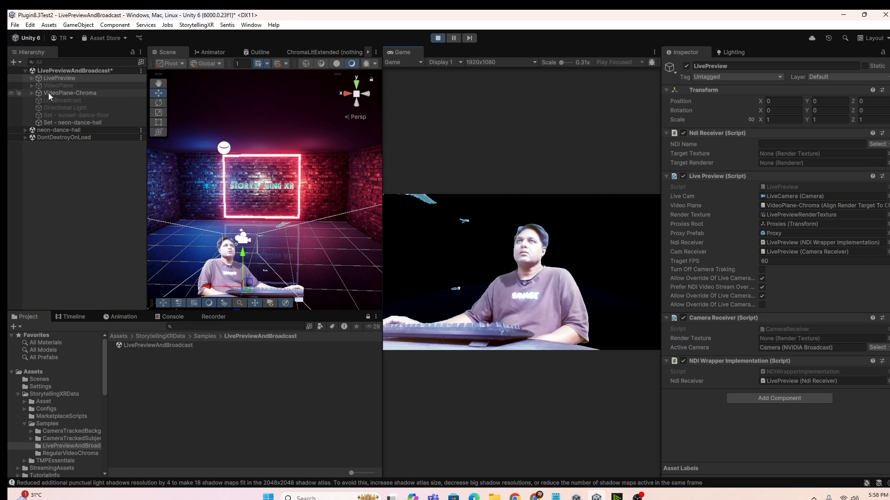
- Move LivePreview's Origin object to about Z -2.45 and rotate it to about -184.4° around Y
click(31, 78)
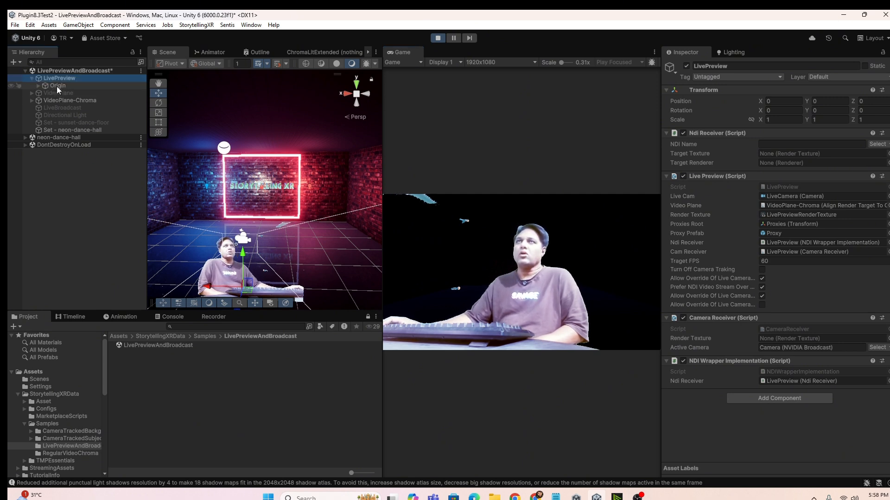
click(57, 86)
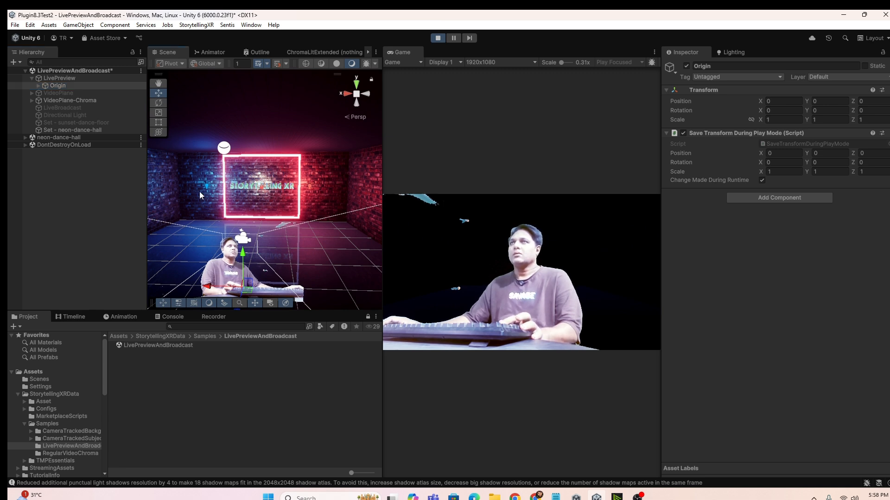
right_drag(199, 191, 223, 217)
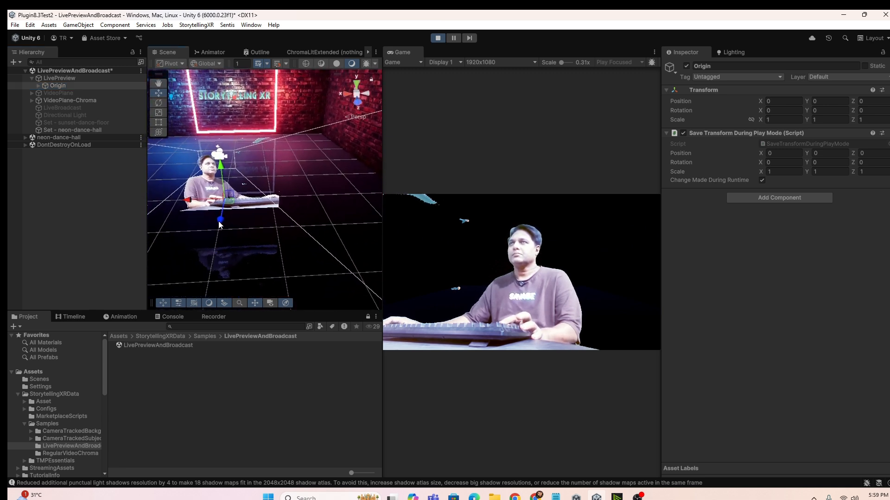
ctrl+drag(220, 220, 447, 169)
click(159, 103)
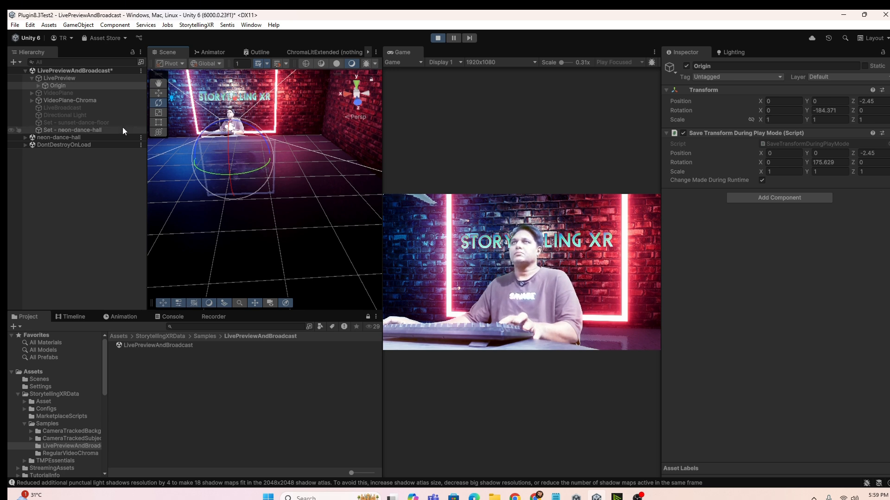
- Raise the Origin object to about Y 0.73 and shift it to about Z -2.13
click(69, 87)
alt+drag(204, 199, 208, 229)
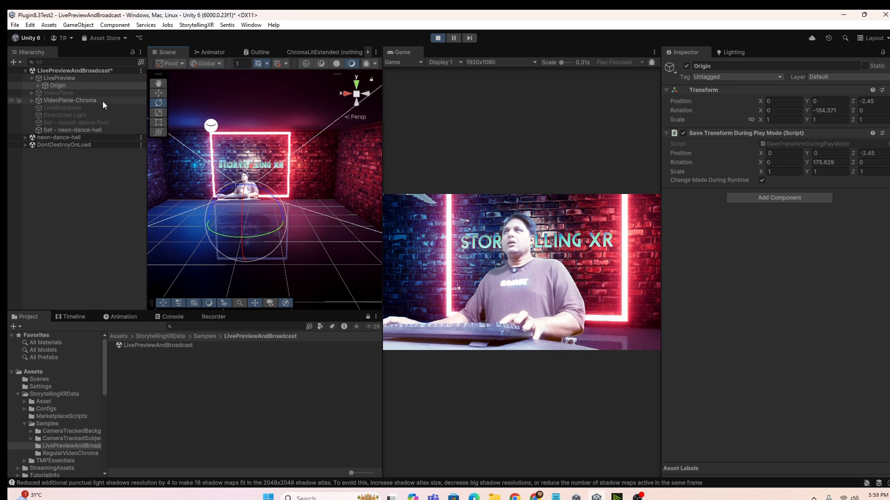
click(158, 93)
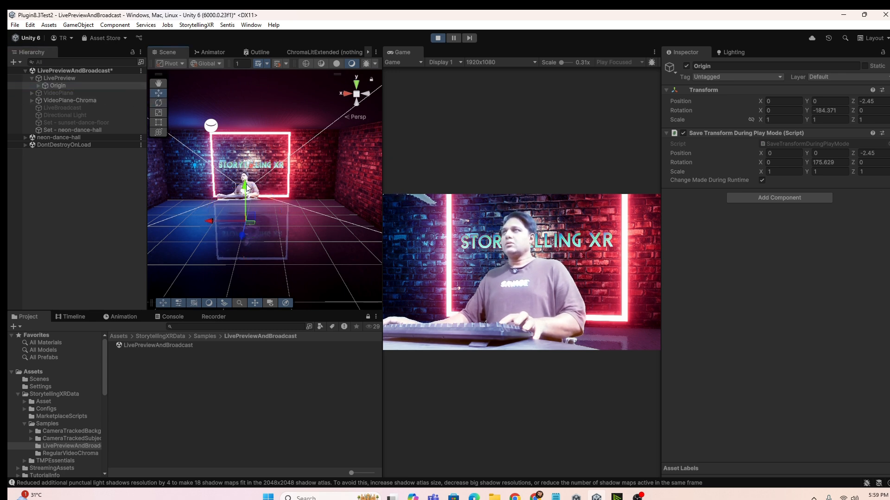
drag(249, 187, 255, 160)
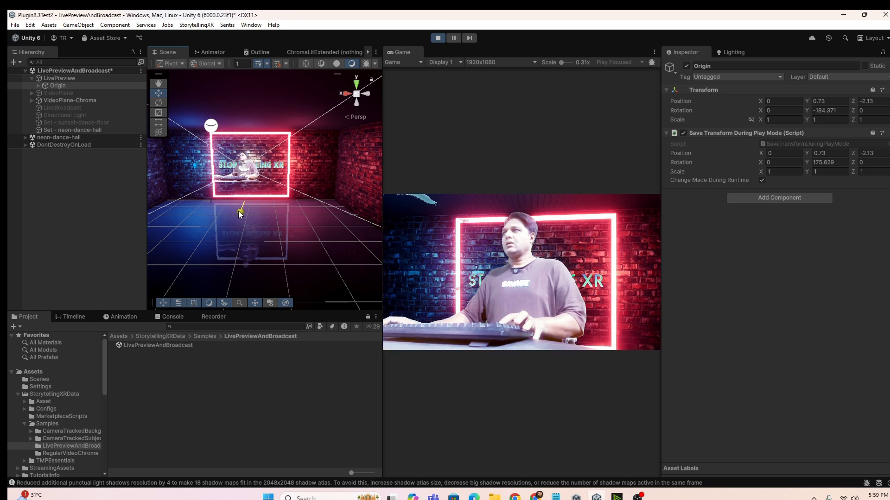
drag(238, 207, 251, 210)
- Fine-tune the Origin object to a Y rotation of about -179.2° and a position of about Y 0.42, Z -1.79
click(158, 102)
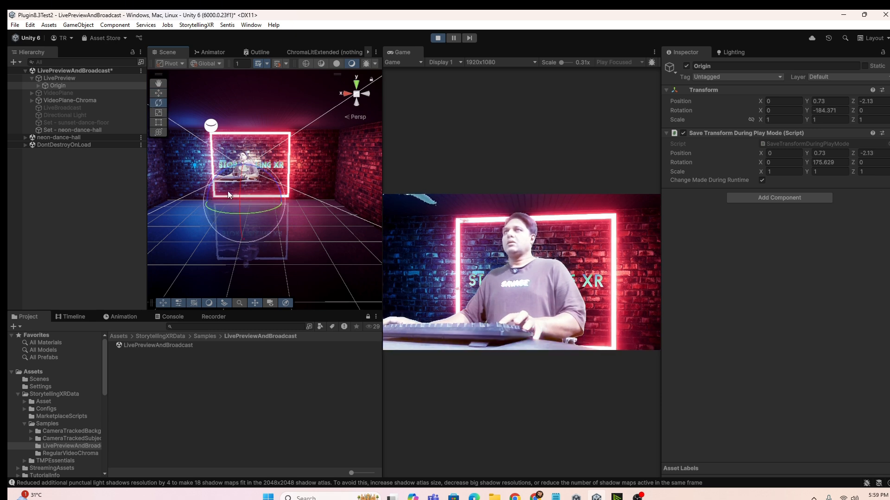
drag(249, 213, 243, 214)
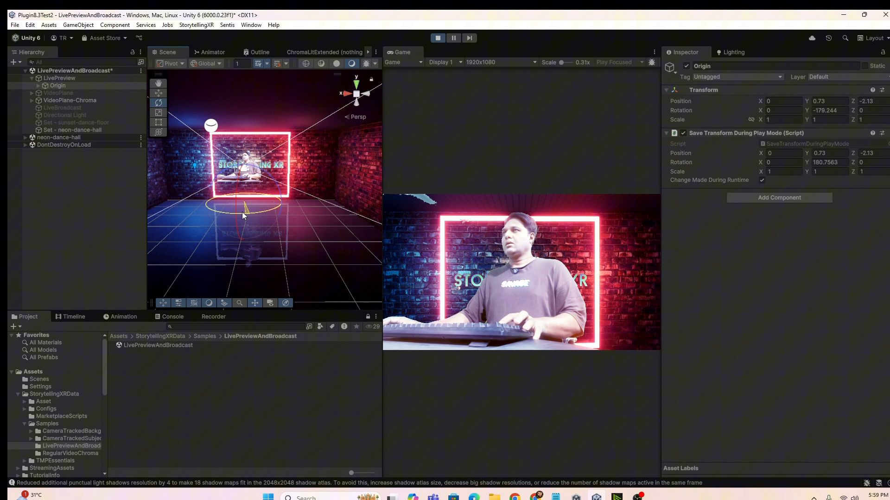
click(158, 93)
drag(245, 166, 246, 174)
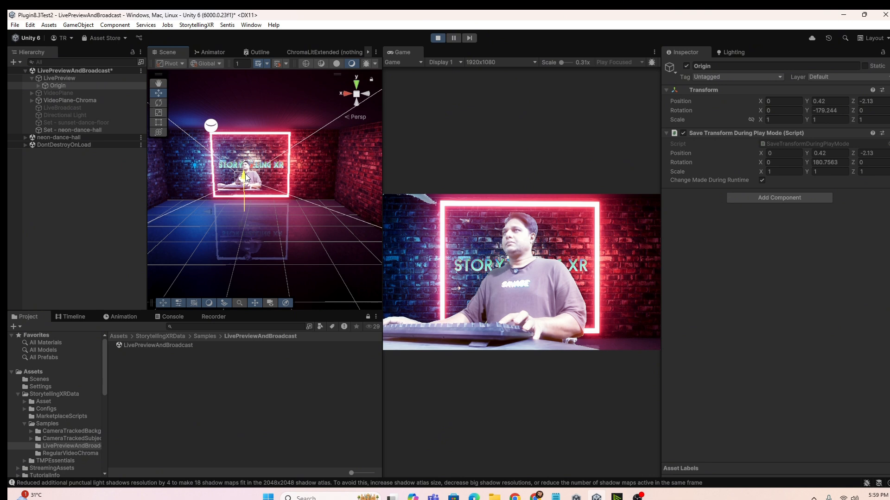
drag(246, 177, 245, 182)
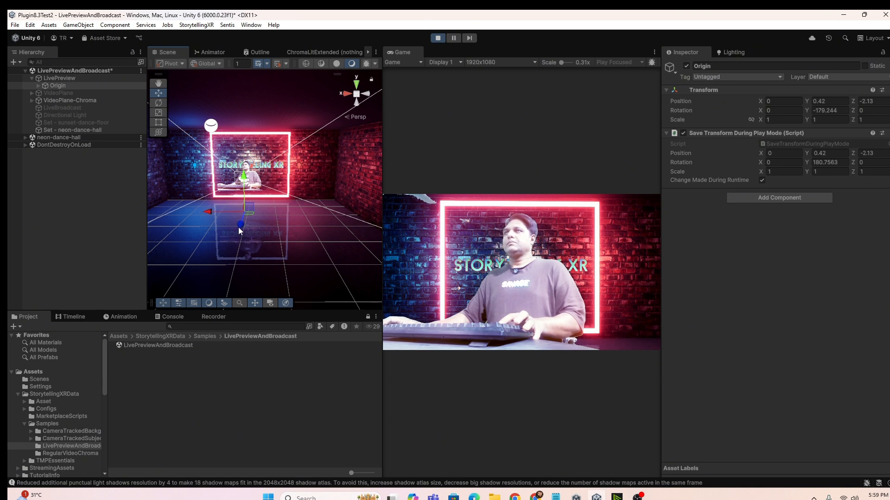
drag(239, 230, 240, 237)
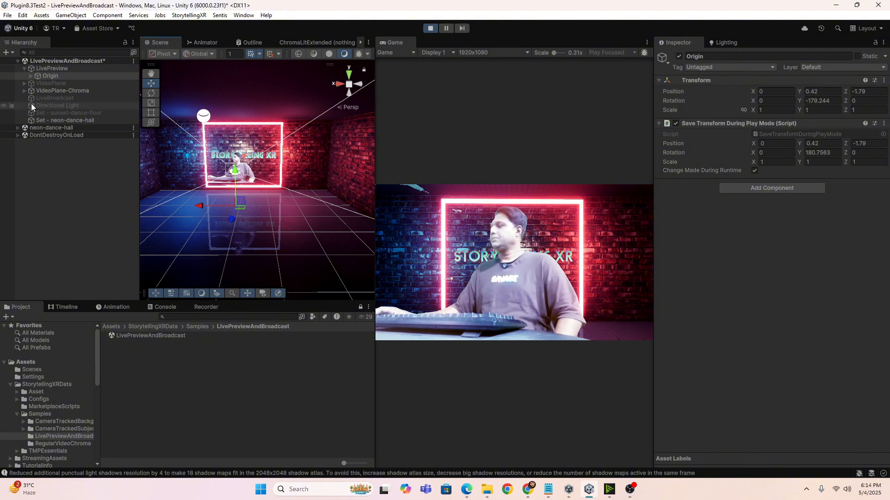
- On the Renderer under VideoPlane-Chroma, set the Chroma material's ColorCutoff to 0.48 and CropTop to 0.03
click(24, 90)
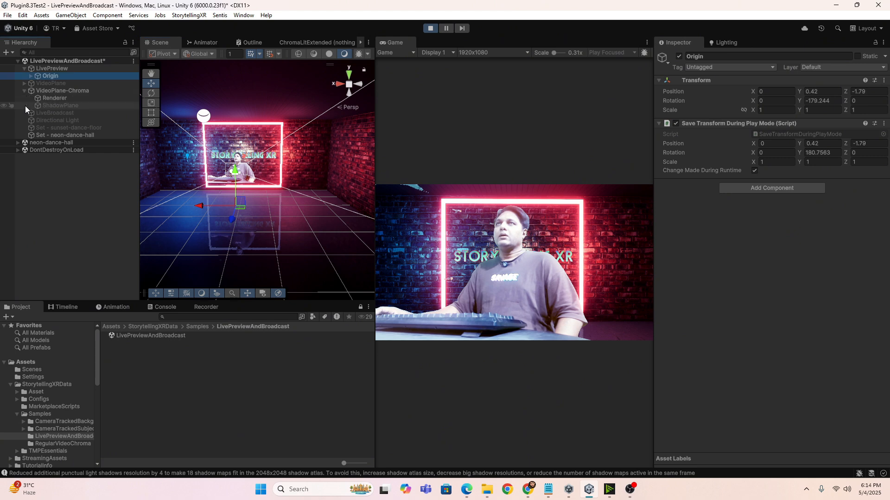
click(51, 98)
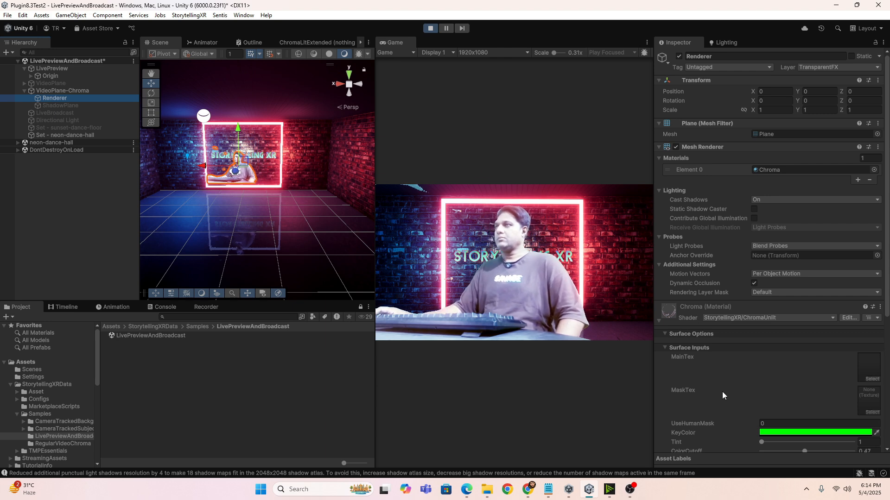
scroll(734, 391, down, 2)
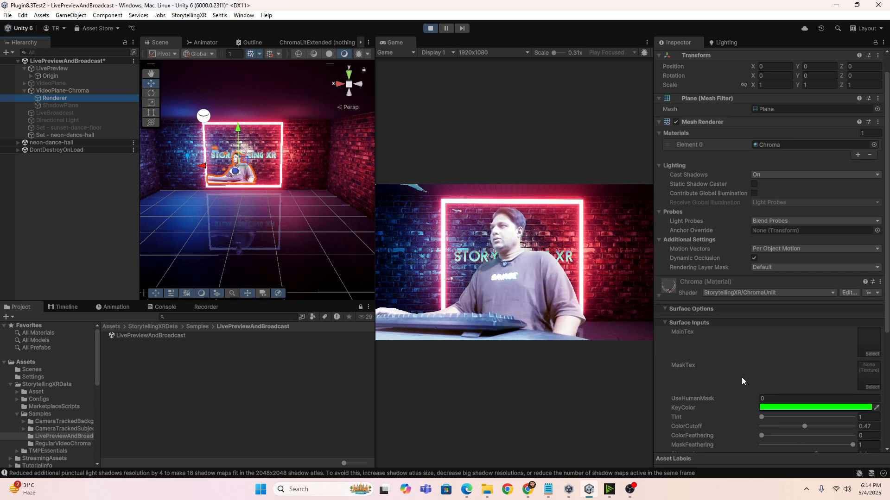
click(658, 295)
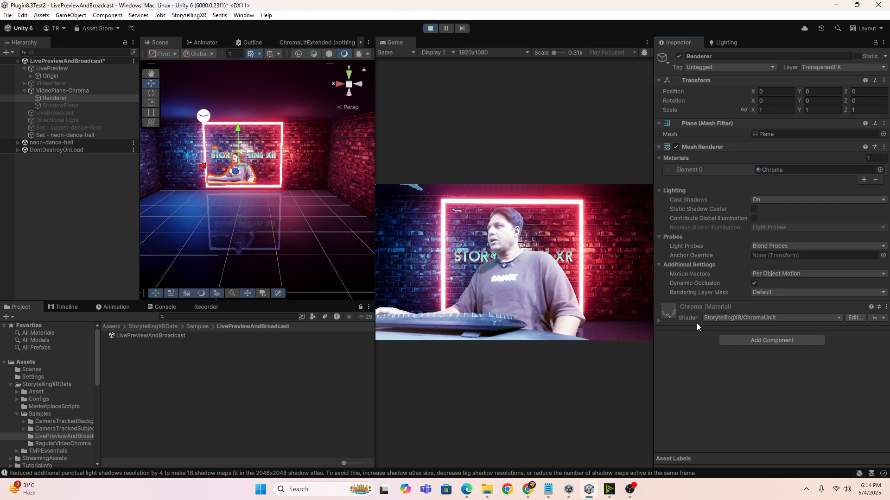
click(658, 321)
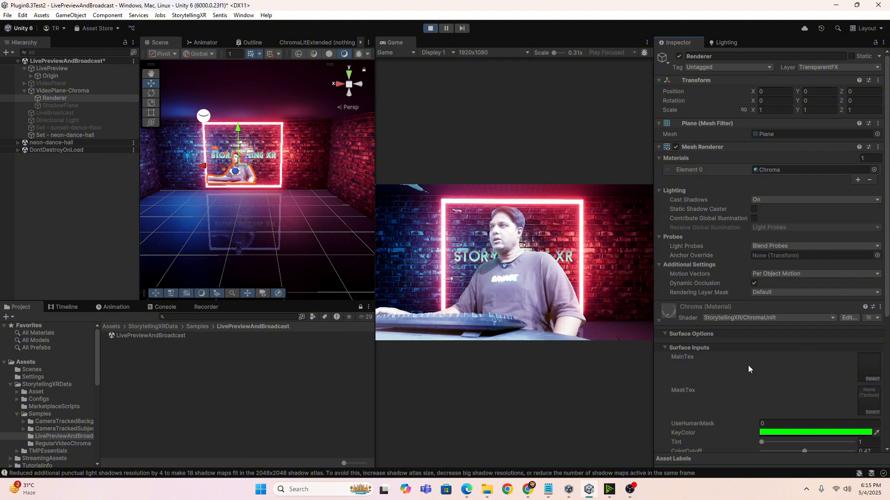
scroll(748, 369, down, 5)
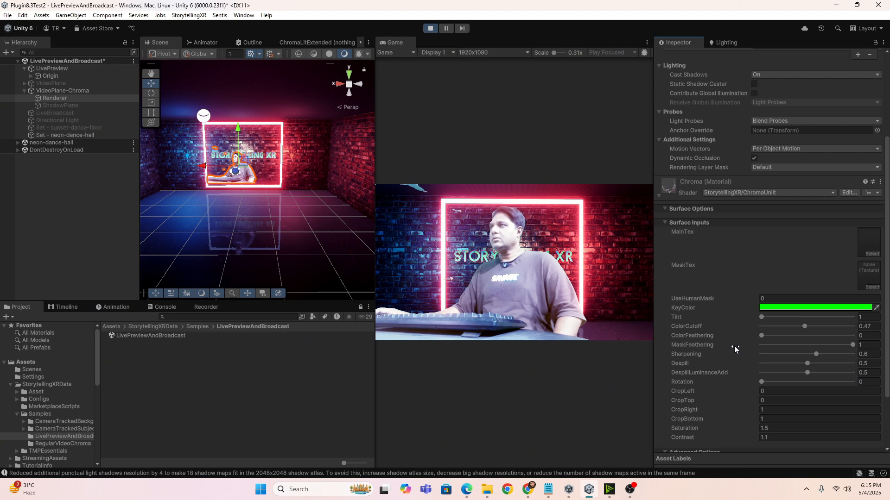
scroll(734, 347, down, 1)
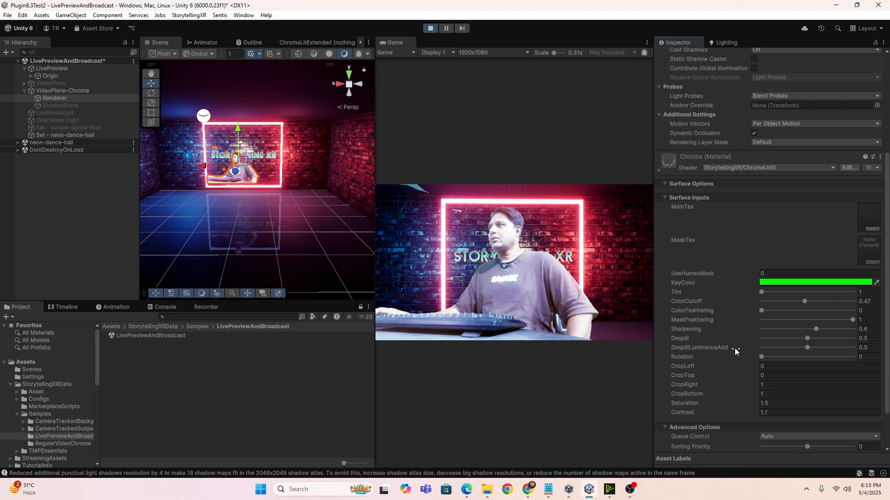
scroll(719, 319, down, 2)
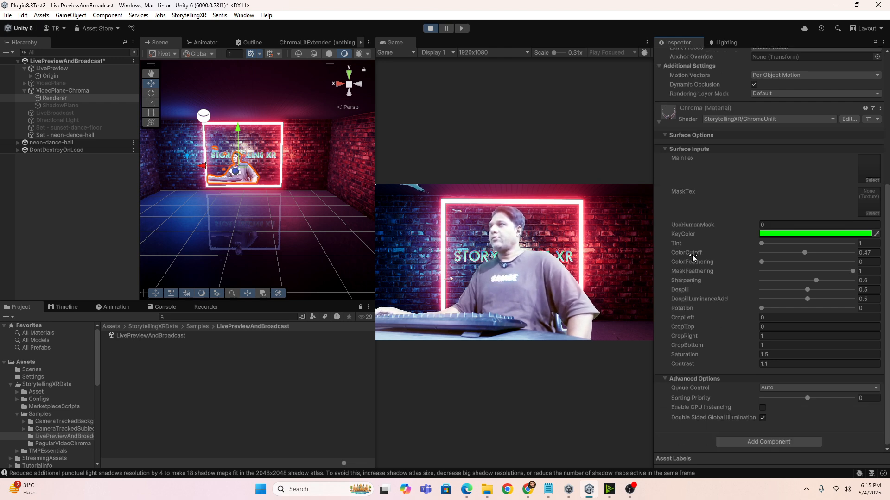
click(804, 253)
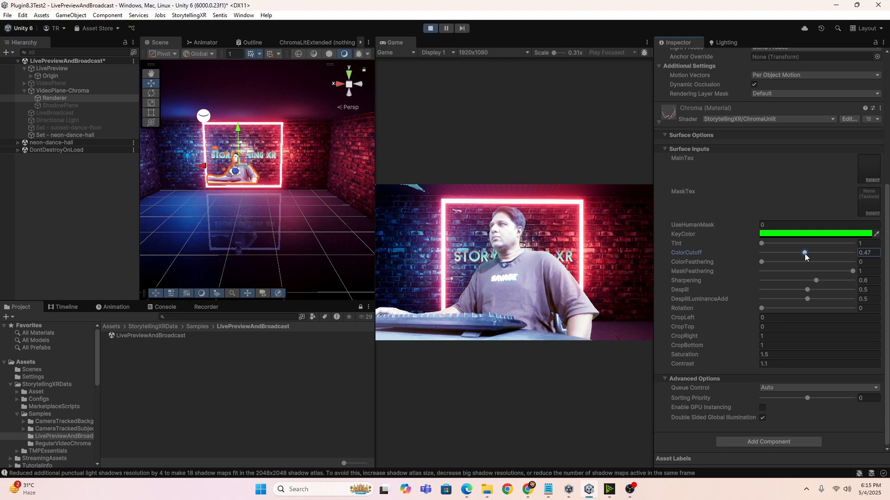
drag(805, 255, 806, 257)
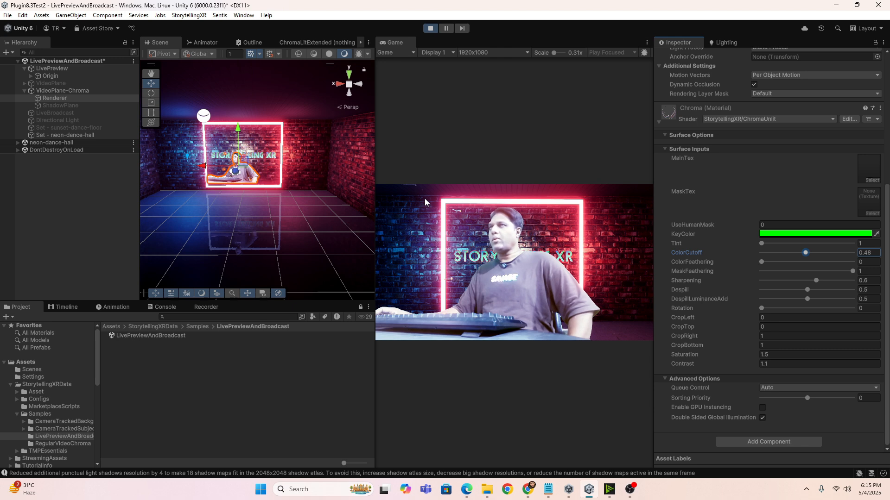
click(758, 328)
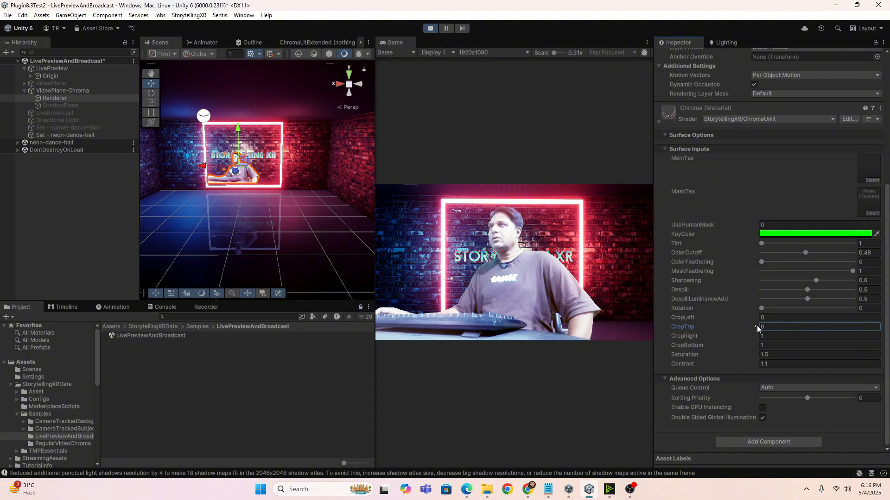
drag(759, 327, 765, 329)
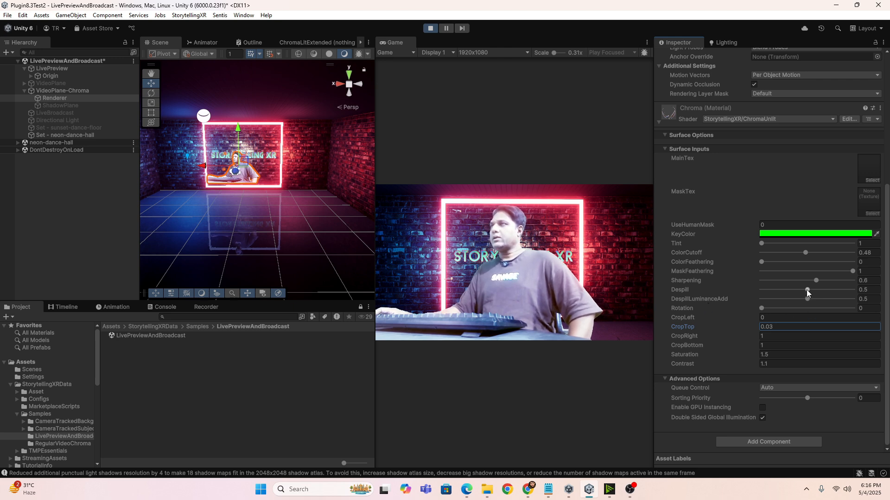
- Set the Chroma material's Despill to about 0.962 and DespillLuminanceAdd to about 0.322
drag(806, 290, 849, 292)
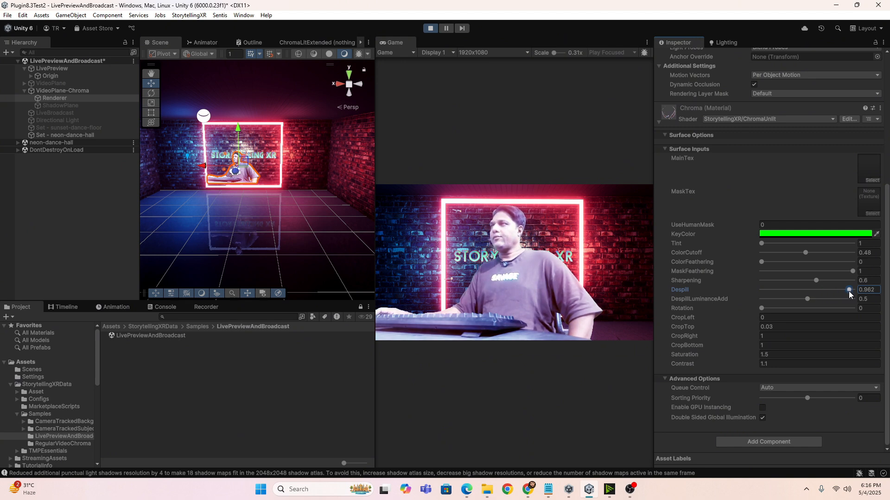
click(807, 299)
drag(808, 302, 800, 301)
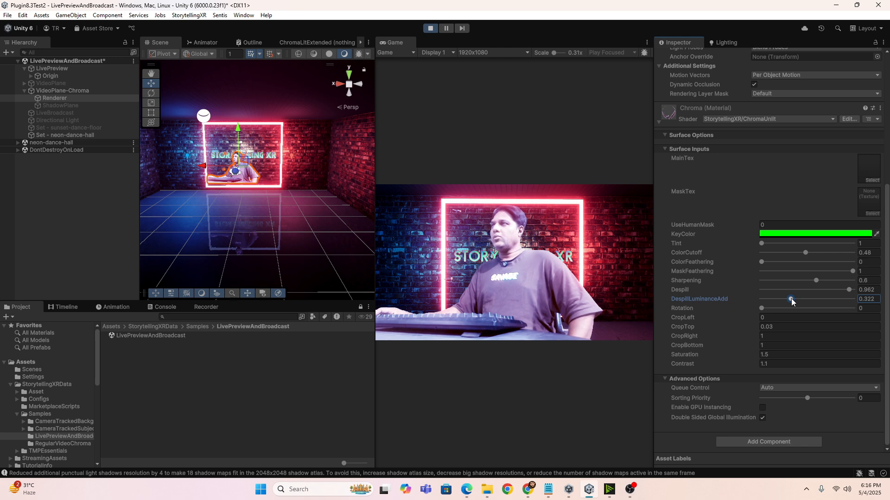
- Set the Chroma material's DespillLuminanceAdd to about 0.134 and its Saturation to about 2.07
drag(791, 301, 774, 301)
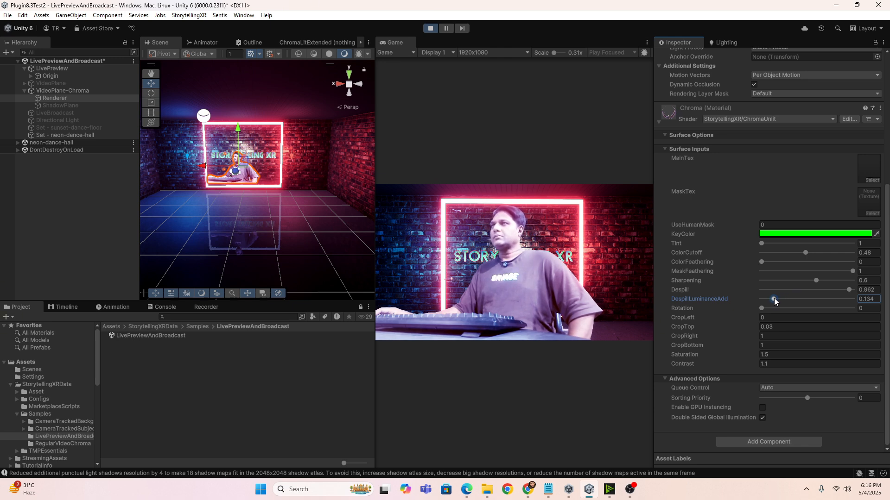
click(758, 355)
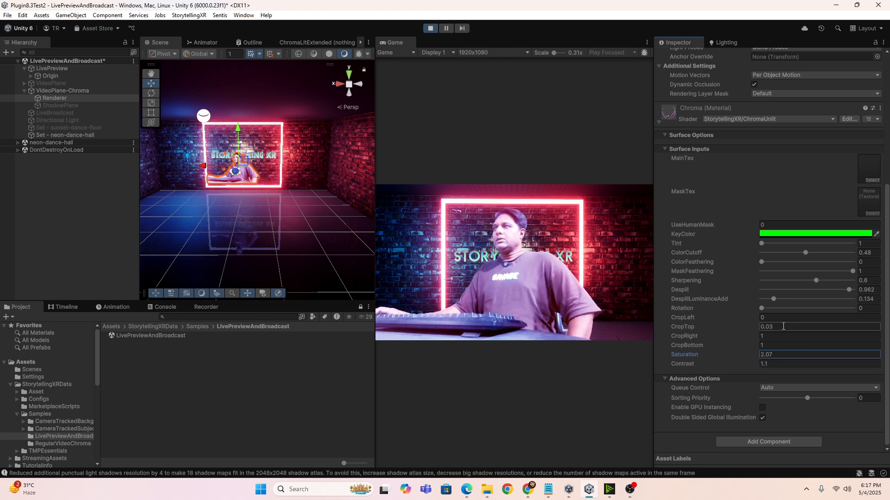
- Switch the Chroma material's shader to StorytellingXR/ChromaLit
click(762, 117)
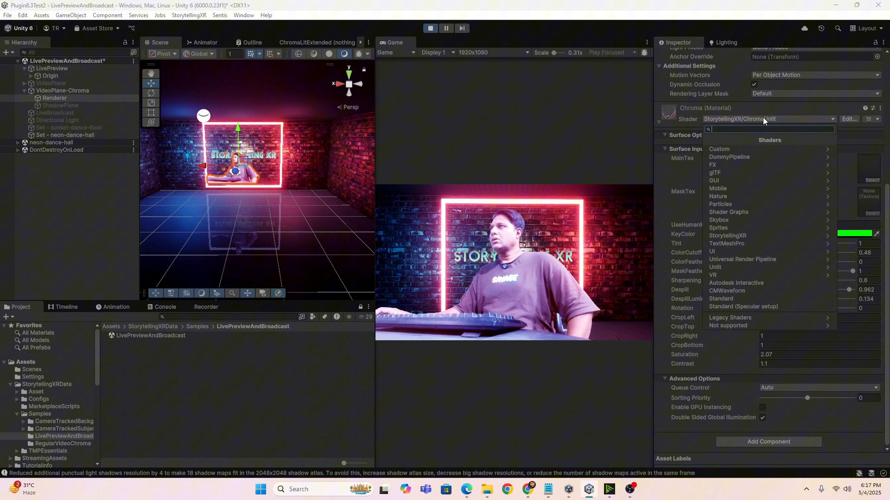
click(748, 237)
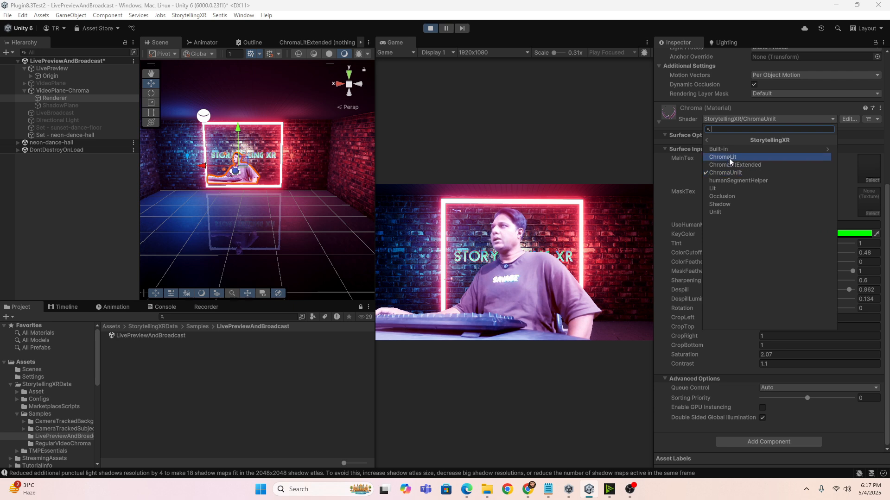
click(730, 157)
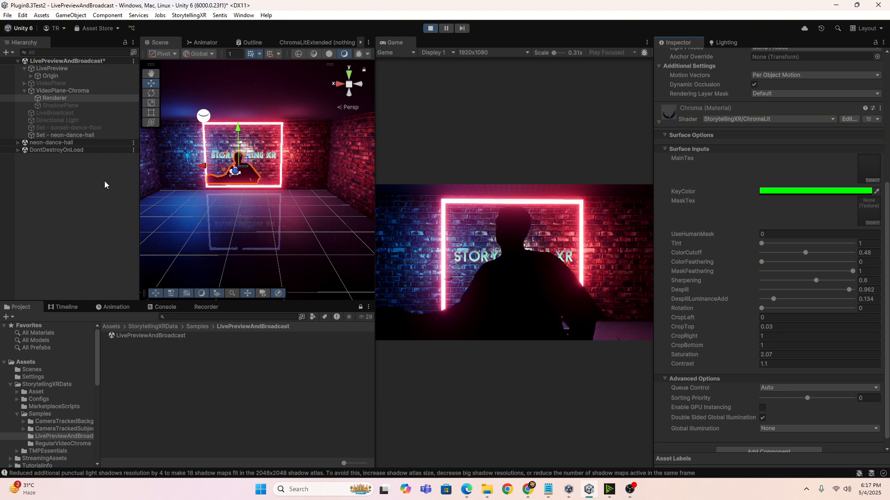
- Enable the Directional Light object and rotate it about the X axis to about 115° so it lights the video subject
click(48, 122)
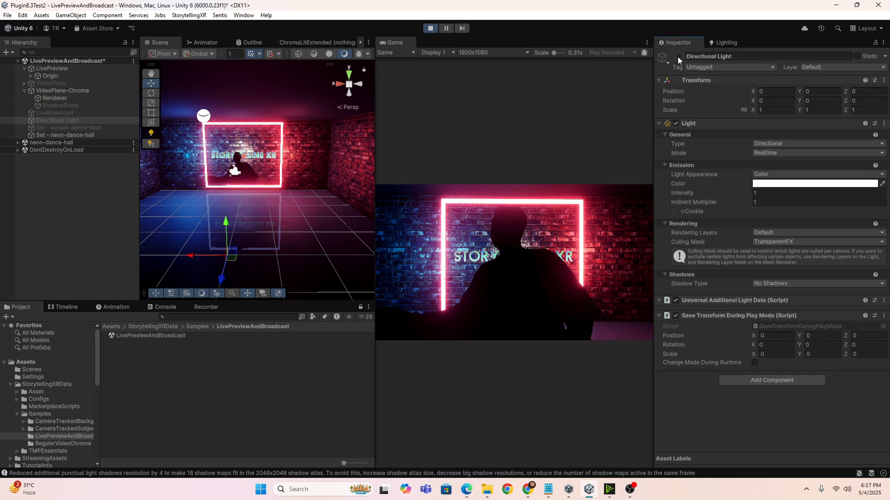
click(679, 56)
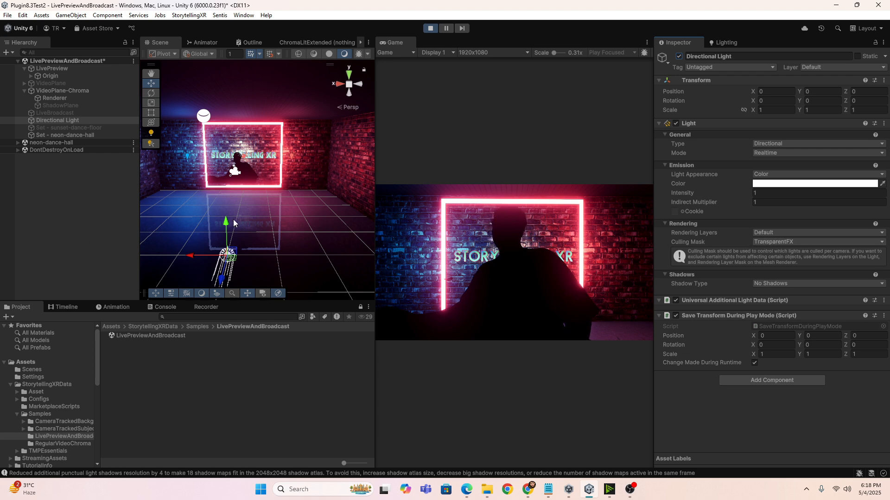
click(152, 93)
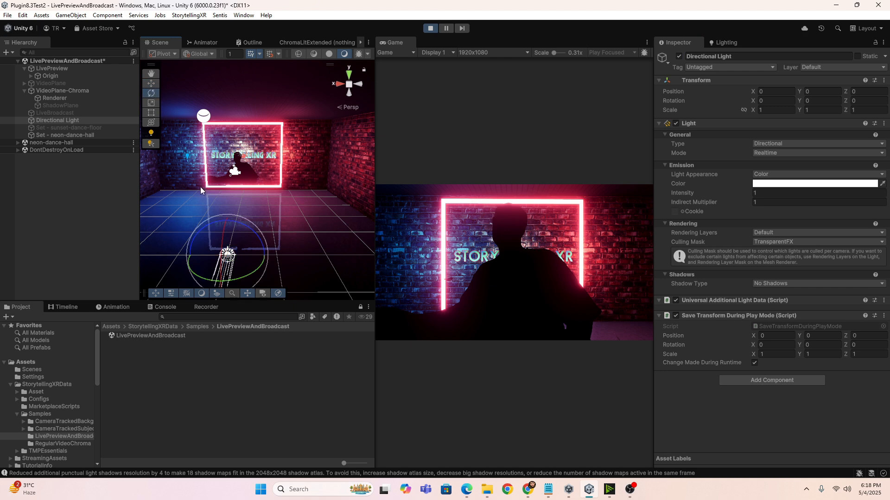
drag(224, 228, 220, 311)
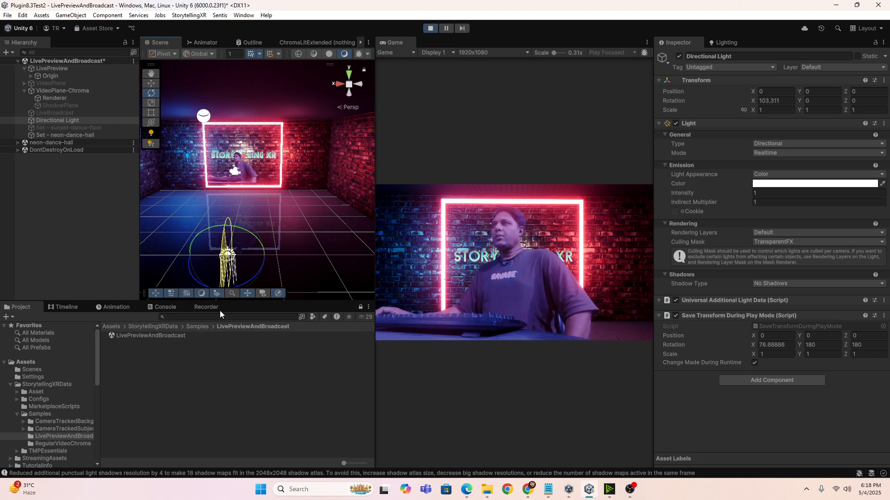
drag(220, 311, 220, 320)
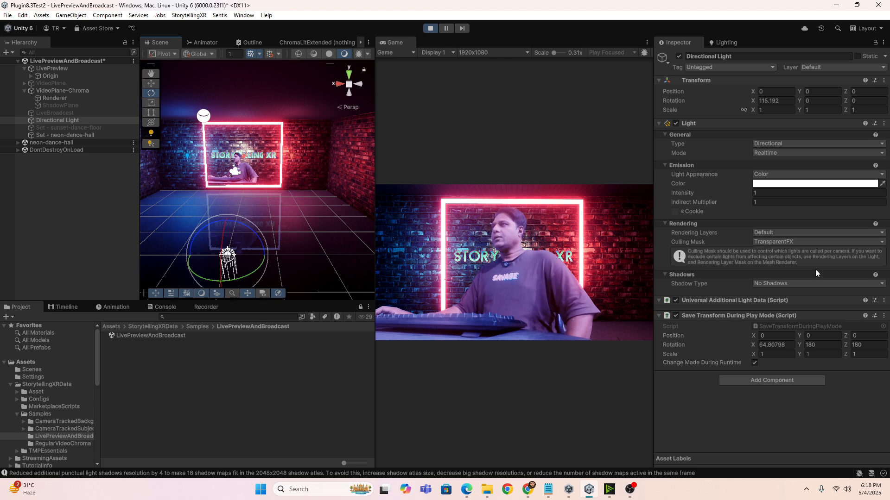
- Look through the StorytellingXR shader choices for the Chroma material on the Renderer under VideoPlane-Chroma
click(65, 98)
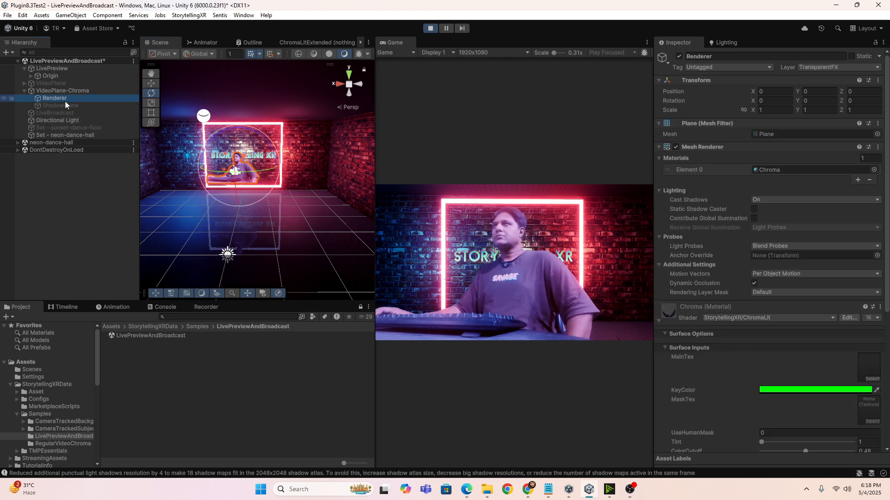
click(767, 320)
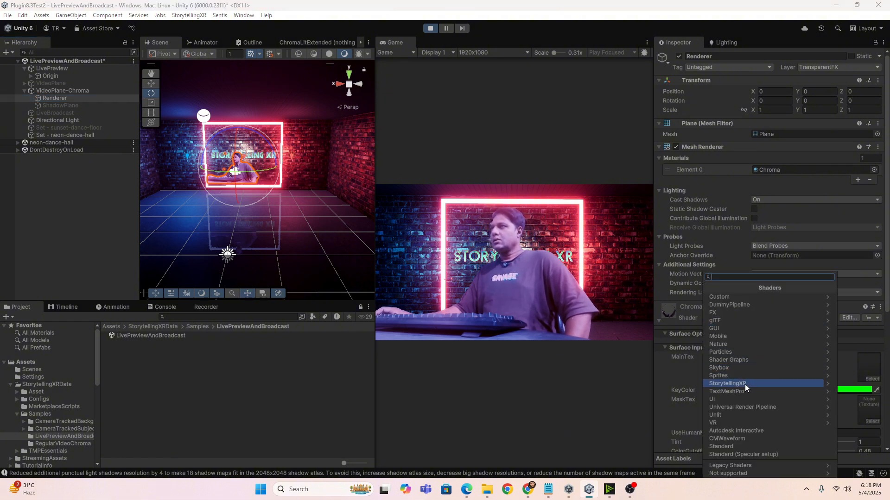
mouse_move(744, 384)
click(722, 361)
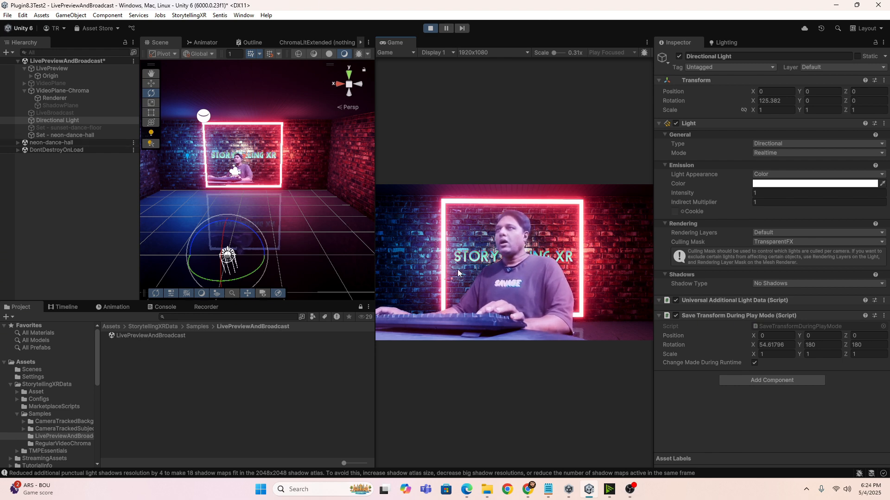
- Turn off the Logotext object under neon-dance-hall's Set during play mode, and restart play mode
click(29, 137)
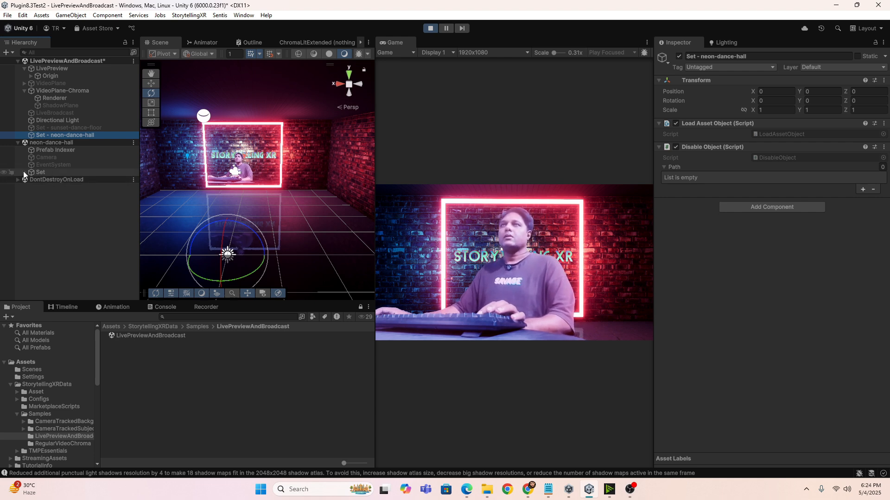
click(24, 171)
click(57, 187)
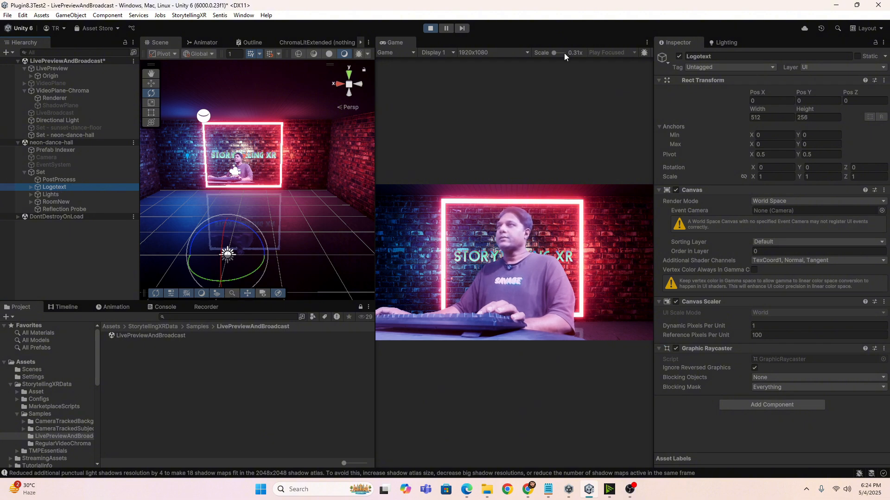
click(679, 56)
click(679, 56)
click(680, 56)
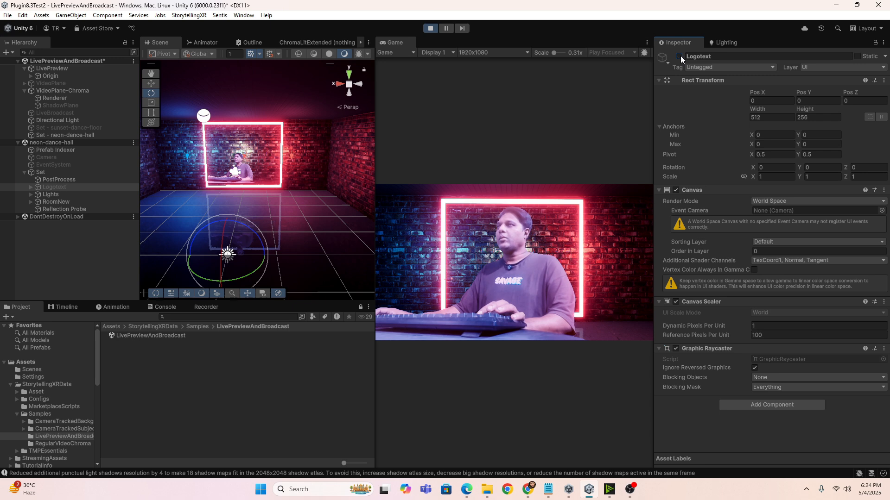
click(431, 28)
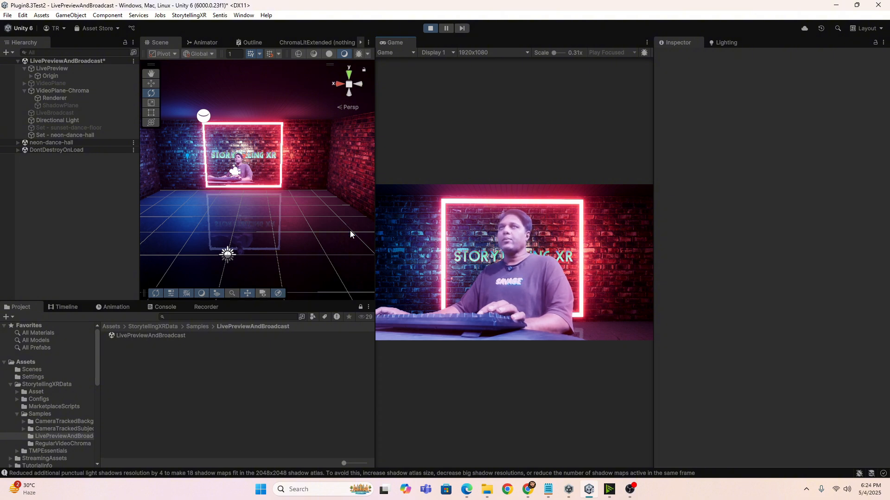
- Expand neon-dance-hall's Set to check the Logotext object's path, and exit play mode
click(18, 142)
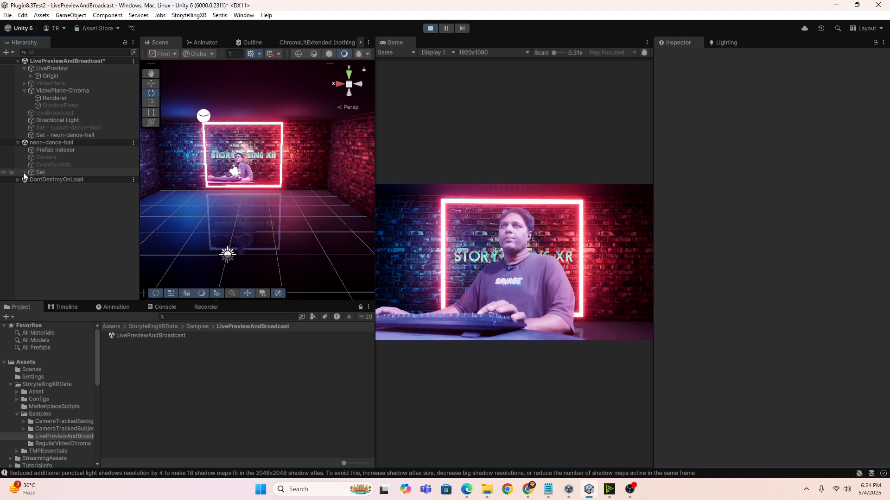
click(24, 172)
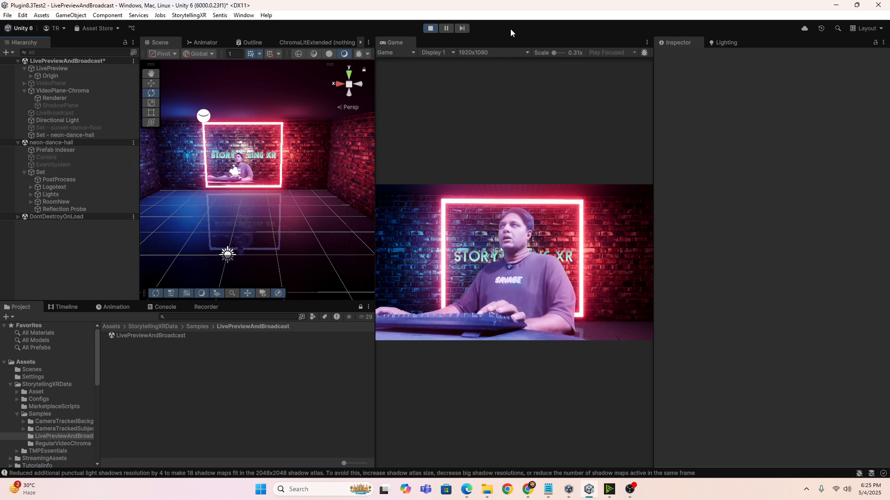
click(430, 29)
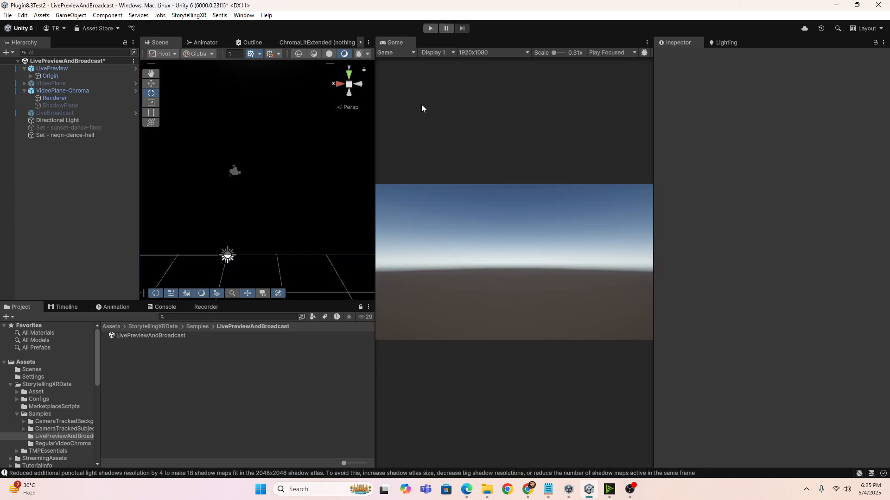
- Add the path Set/Logotext to the Disable Object script on Set - neon-dance-hall and test it in play mode
click(70, 136)
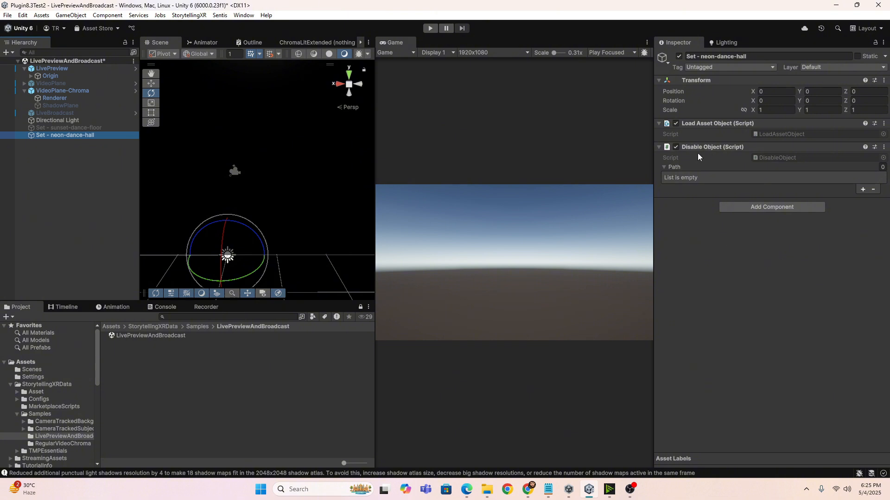
click(862, 190)
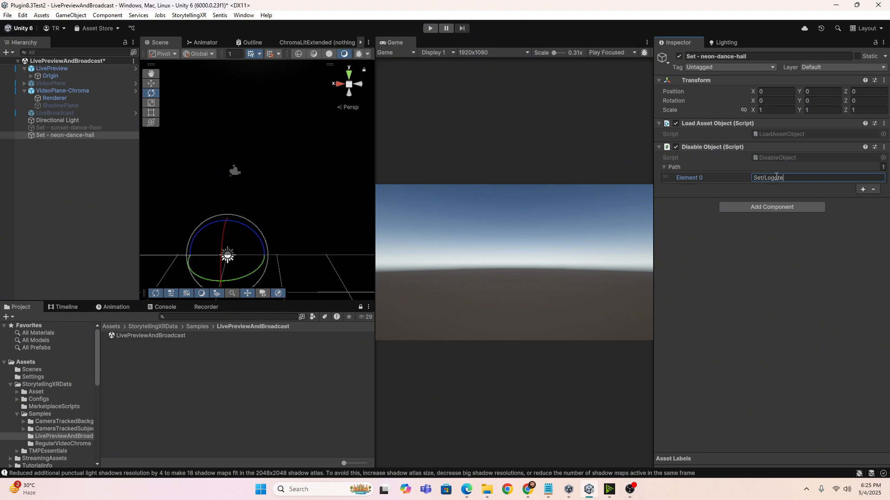
click(761, 288)
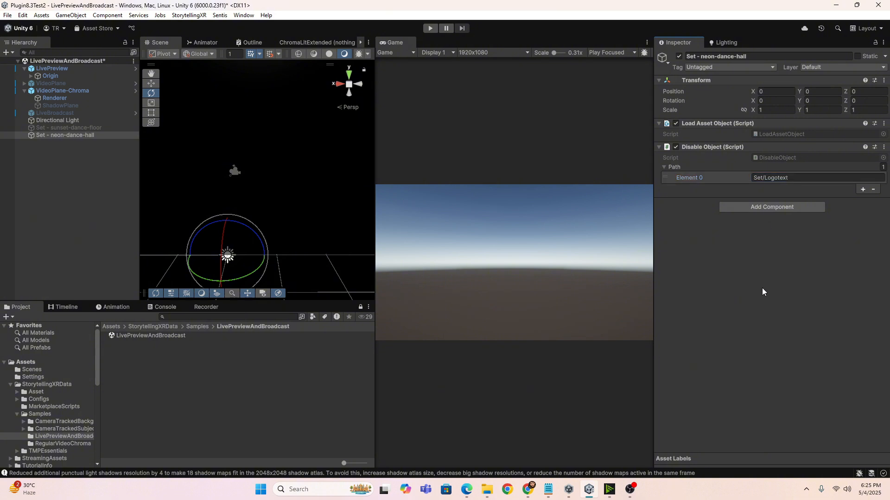
click(429, 30)
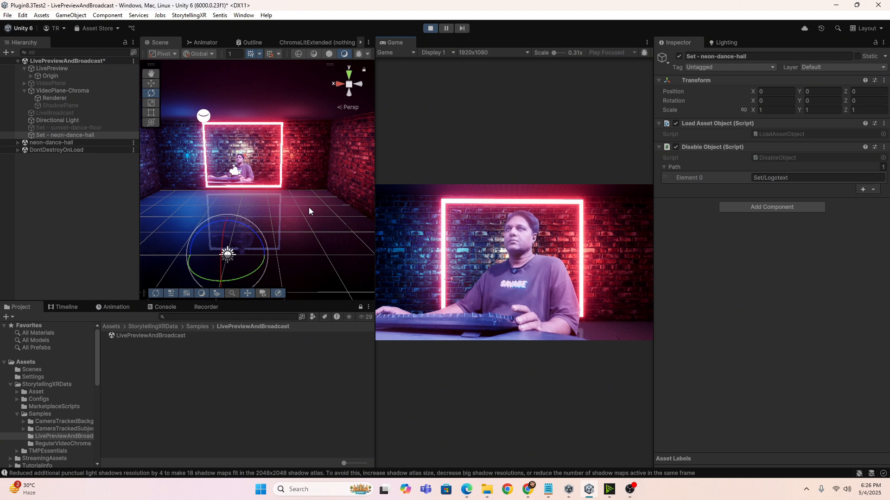
click(429, 28)
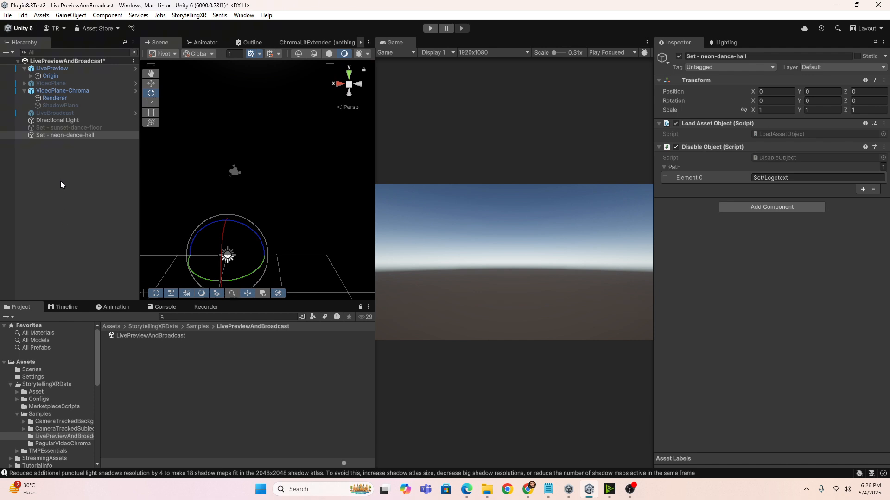
- Add a 3D TextMeshPro text object to the scene and scale it down uniformly to about 0.09
right_click(61, 181)
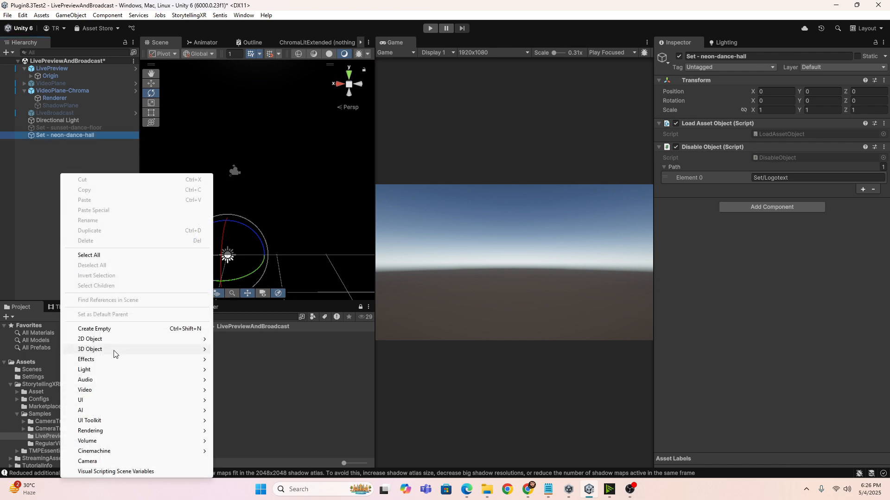
mouse_move(114, 353)
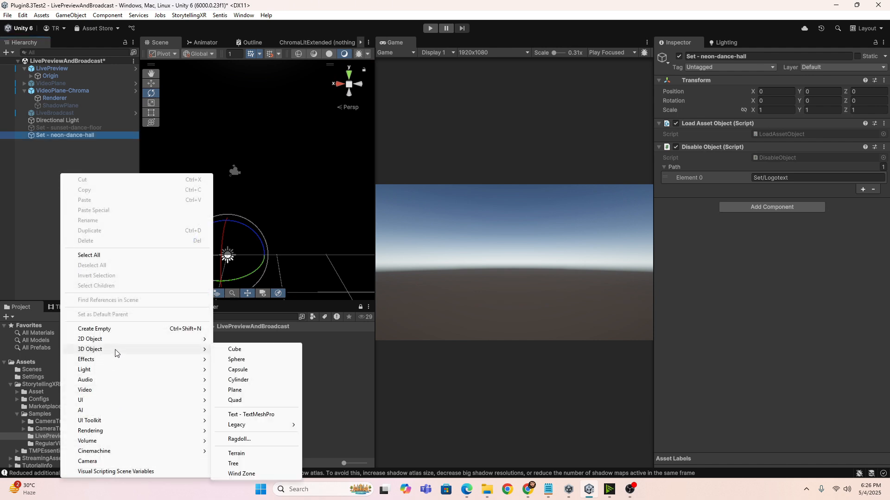
click(254, 414)
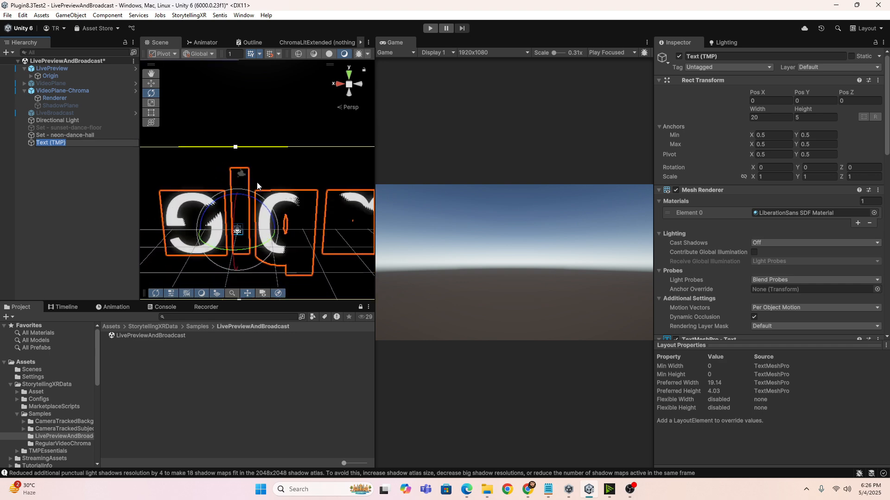
alt+drag(256, 182, 160, 265)
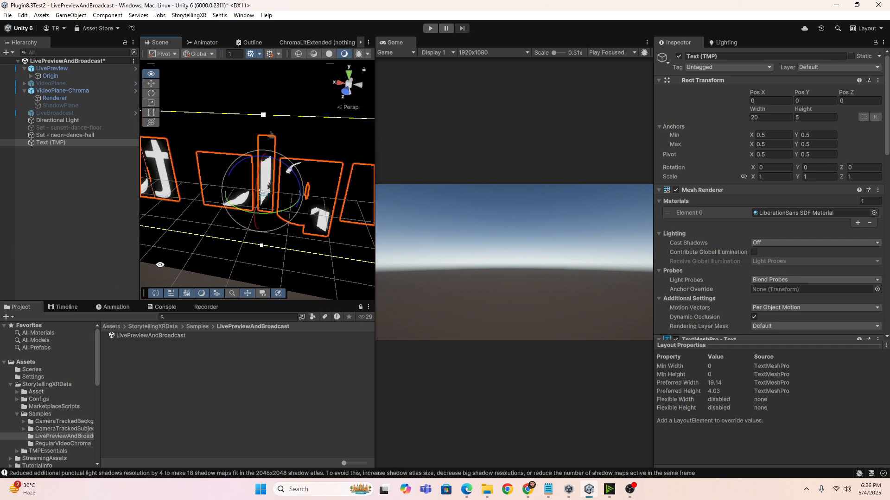
click(152, 104)
drag(262, 195, 260, 237)
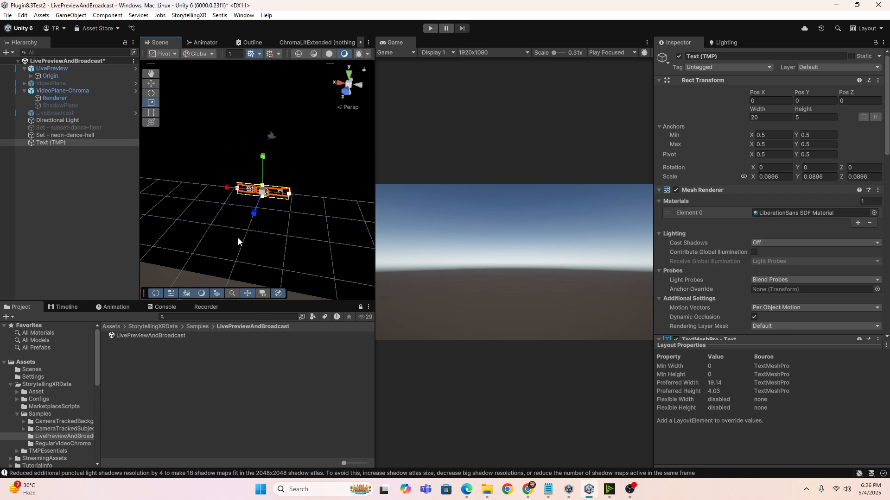
- Replace the new TextMeshPro object's sample text with "Hello"
scroll(251, 231, up, 2)
scroll(250, 235, up, 2)
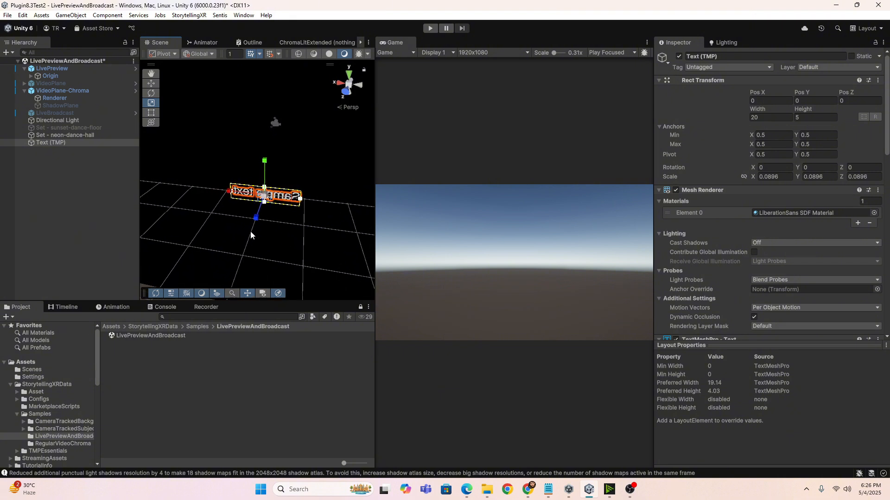
scroll(250, 235, up, 3)
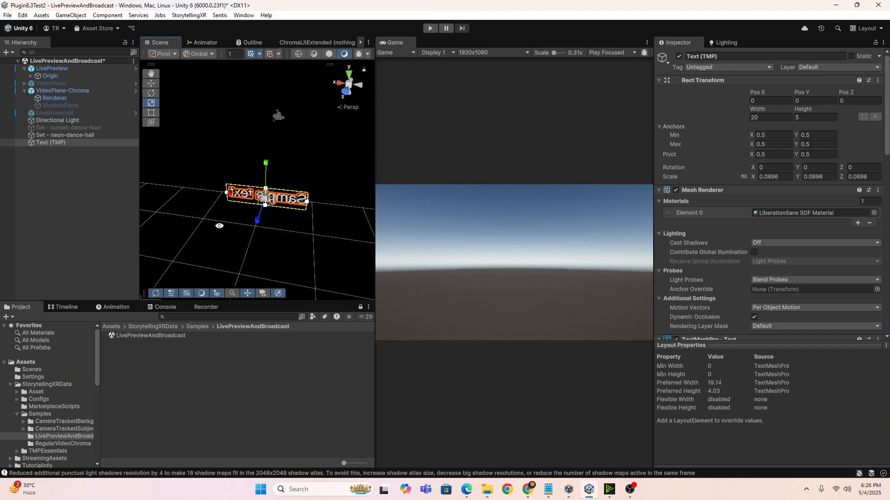
mouse_move(220, 225)
right_down()
mouse_move(231, 242)
mouse_move(232, 232)
right_up()
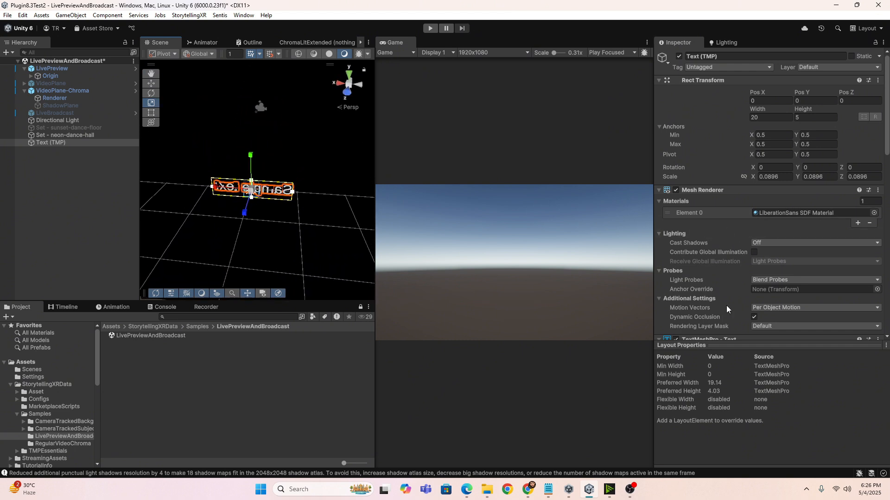
scroll(727, 305, down, 5)
click(705, 277)
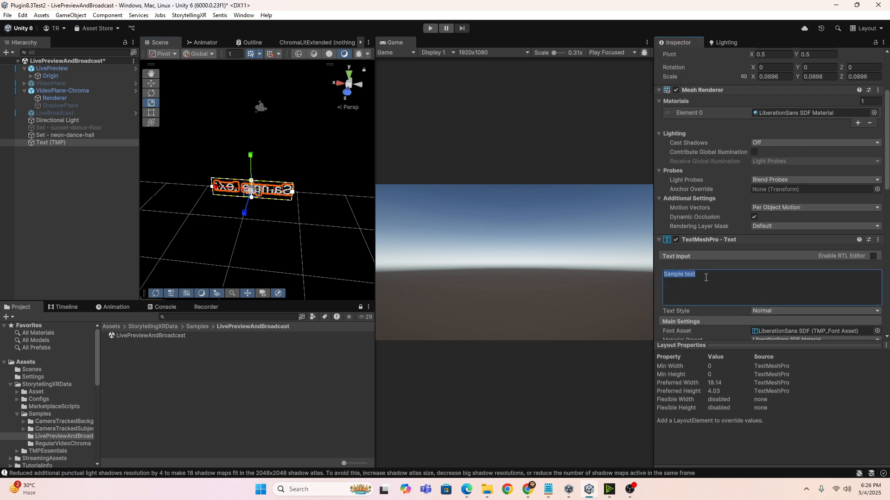
text(Hello)
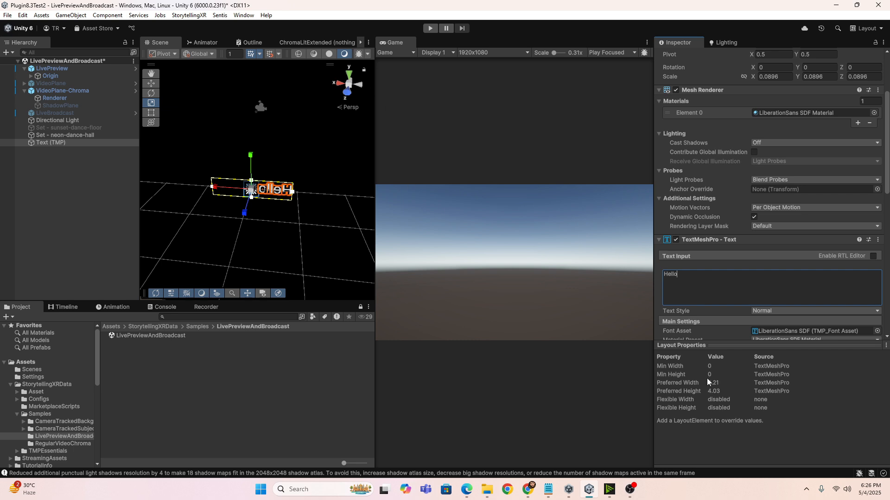
- Add the Save Transform During Play Mode component to the Text (TMP) object
click(73, 173)
click(61, 144)
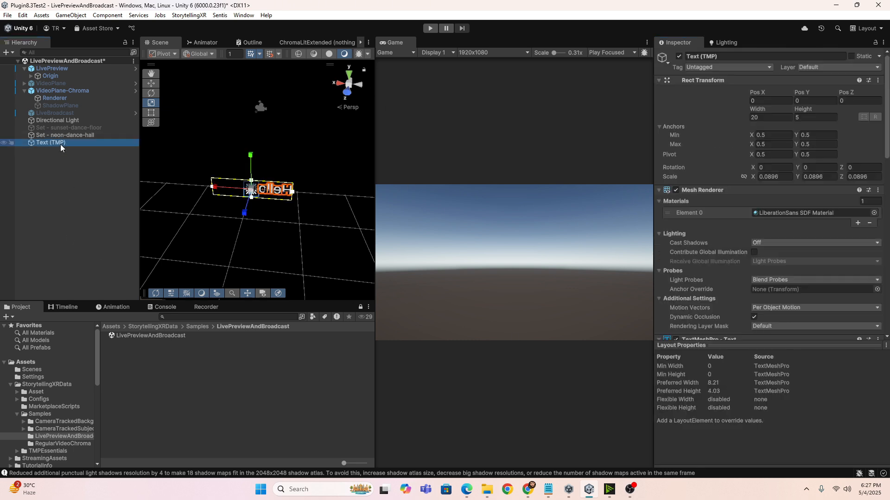
scroll(752, 286, down, 10)
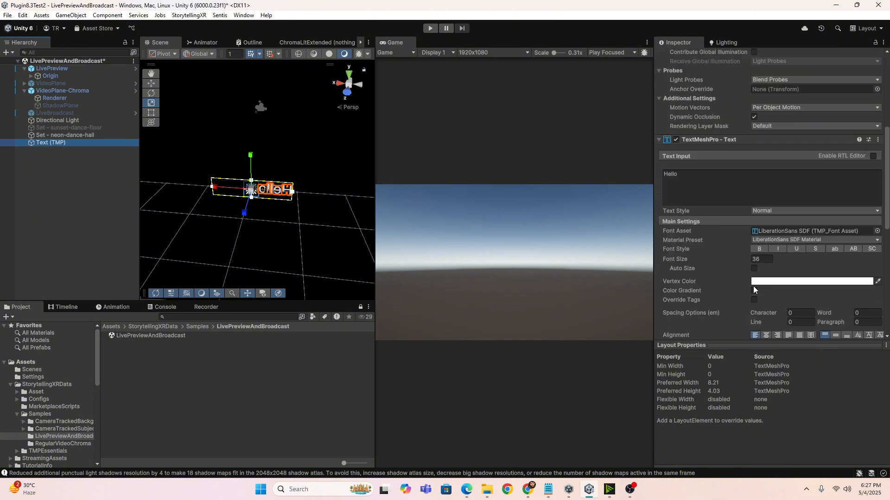
scroll(753, 288, down, 8)
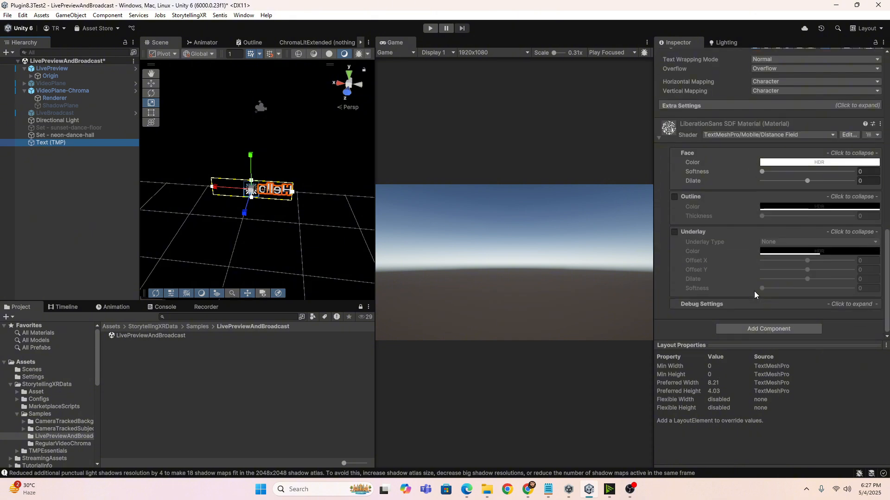
click(765, 329)
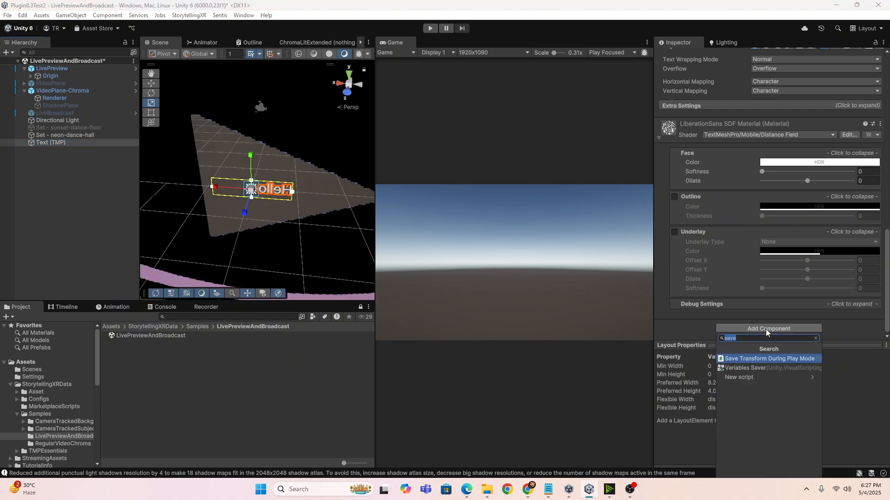
click(757, 360)
scroll(749, 275, down, 6)
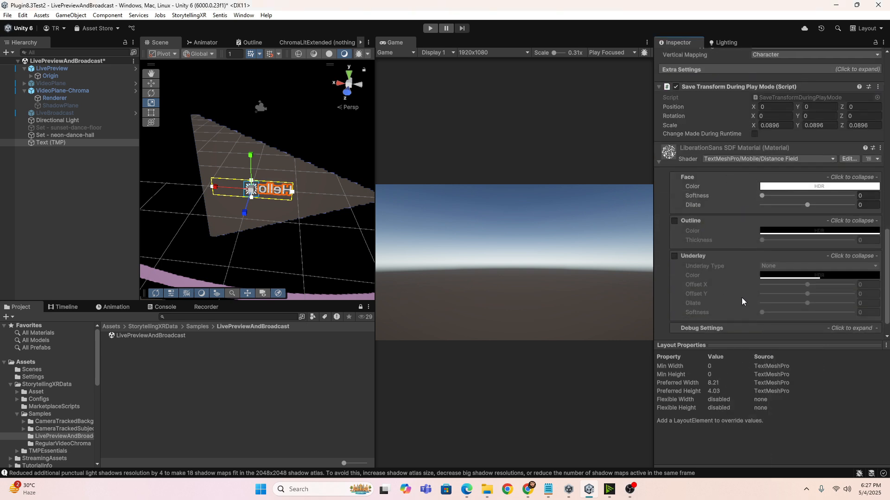
scroll(742, 300, down, 1)
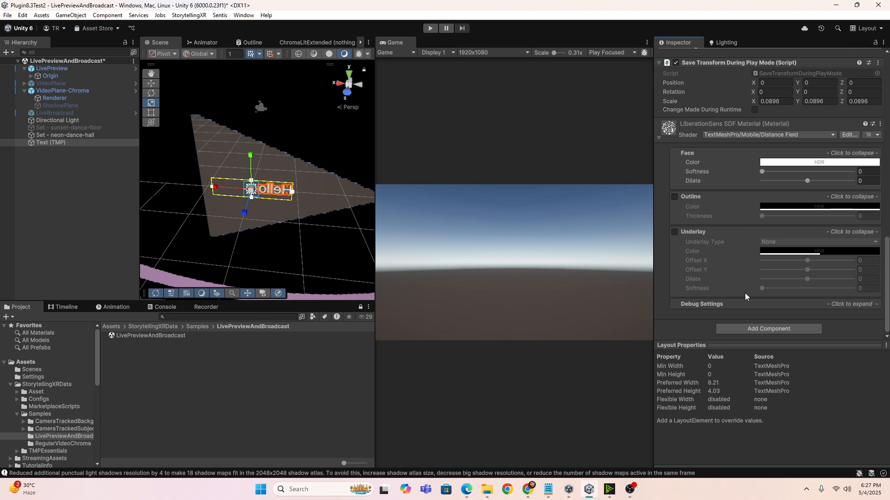
- In play mode, raise the Hello text to about Y 1.39 and turn it about 180° around its vertical axis
click(430, 29)
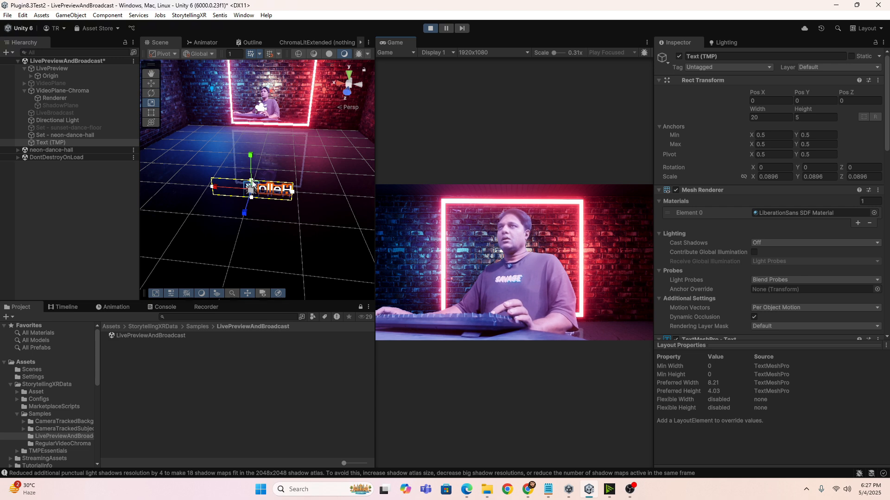
click(150, 84)
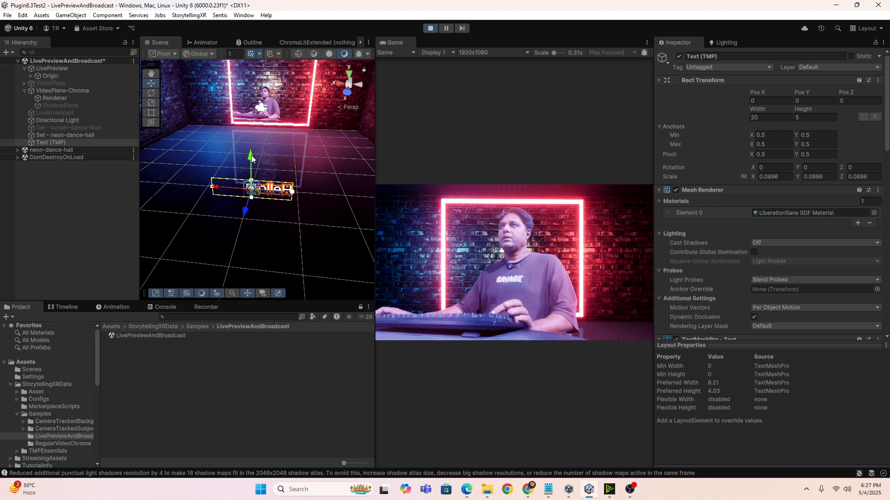
drag(251, 160, 252, 93)
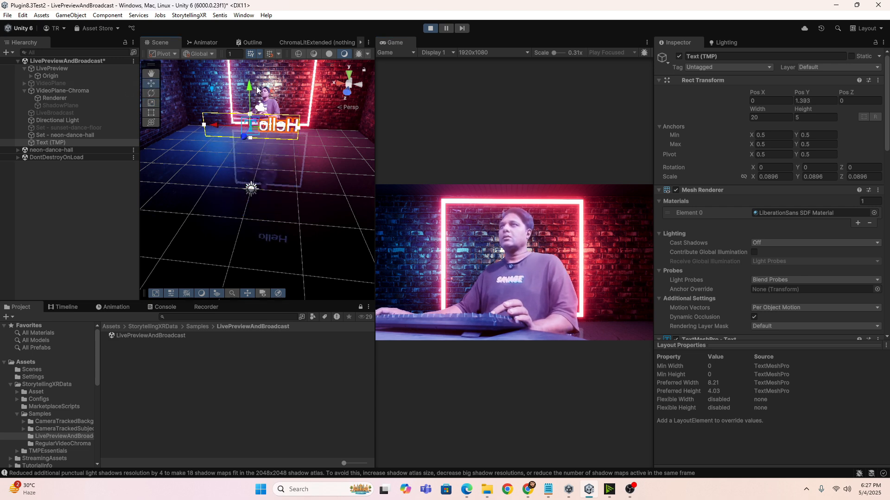
click(150, 93)
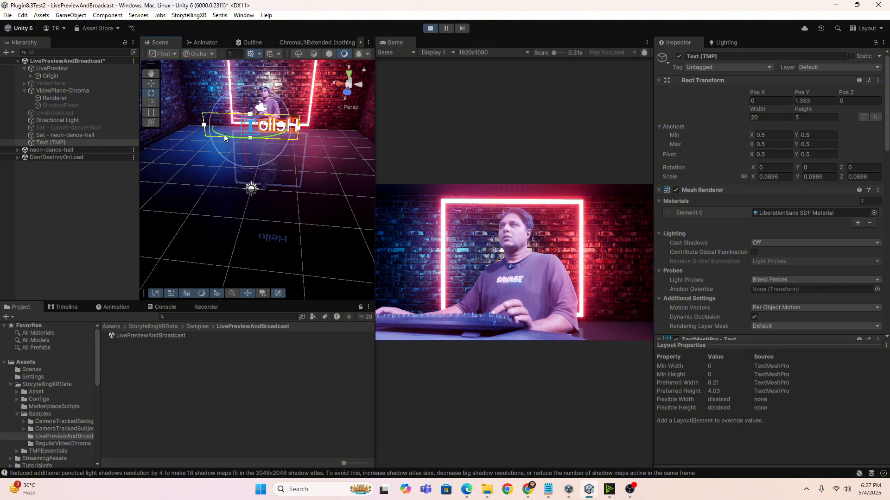
drag(224, 134, 394, 130)
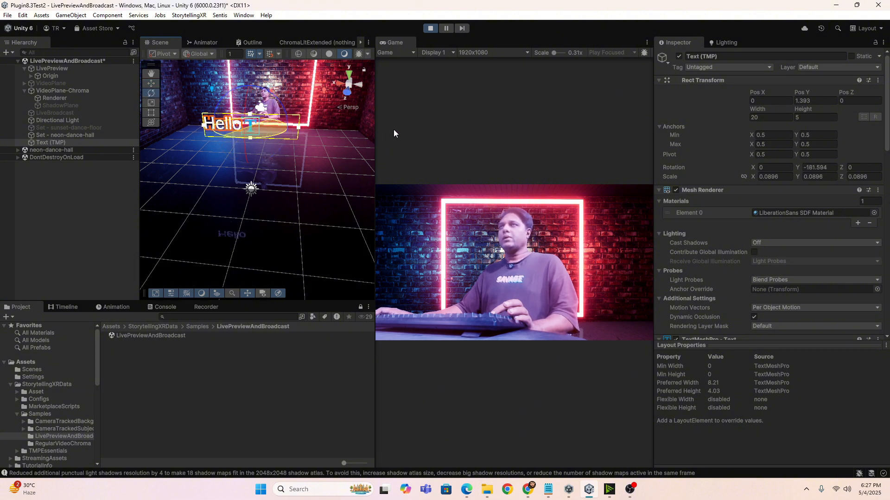
key(ctrl+z)
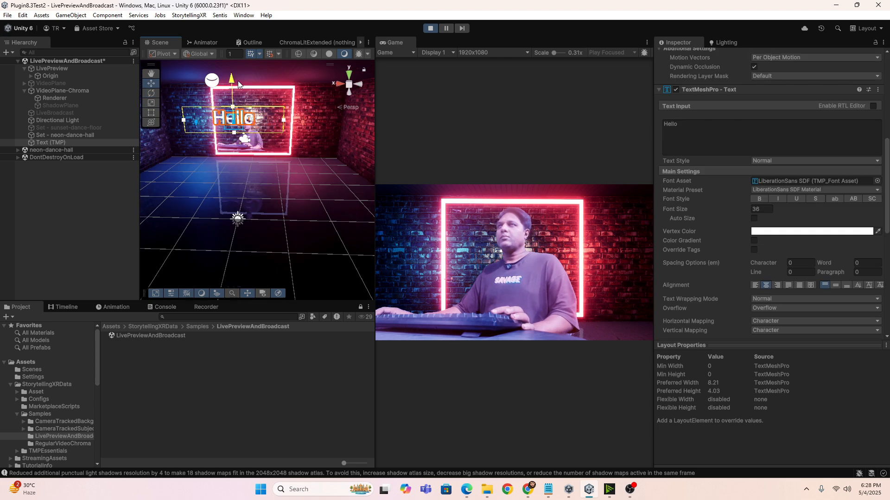
- Move the Hello text back toward the neon frame and lower it behind the presenter
right_drag(274, 162, 265, 181)
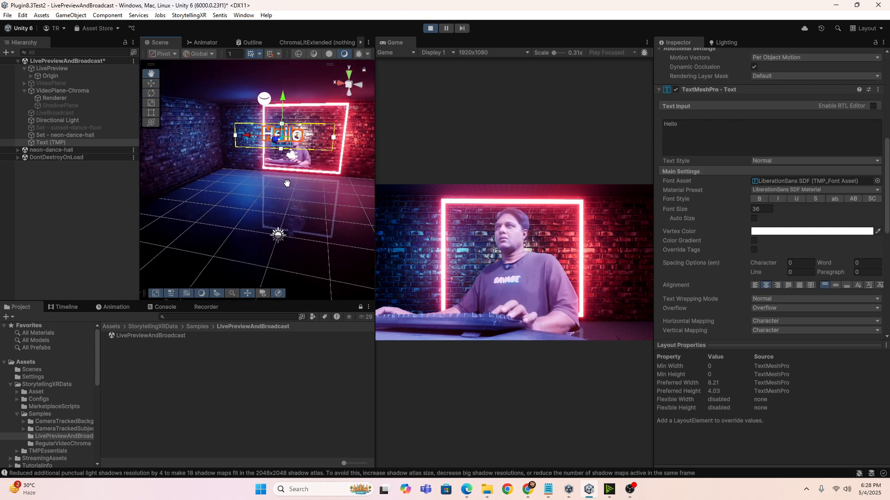
middle_drag(284, 221, 287, 225)
drag(274, 142, 291, 129)
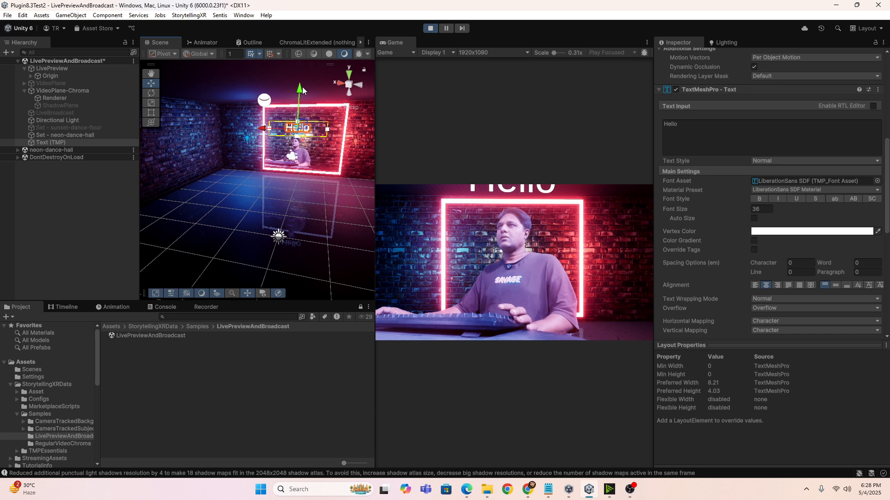
drag(303, 87, 302, 102)
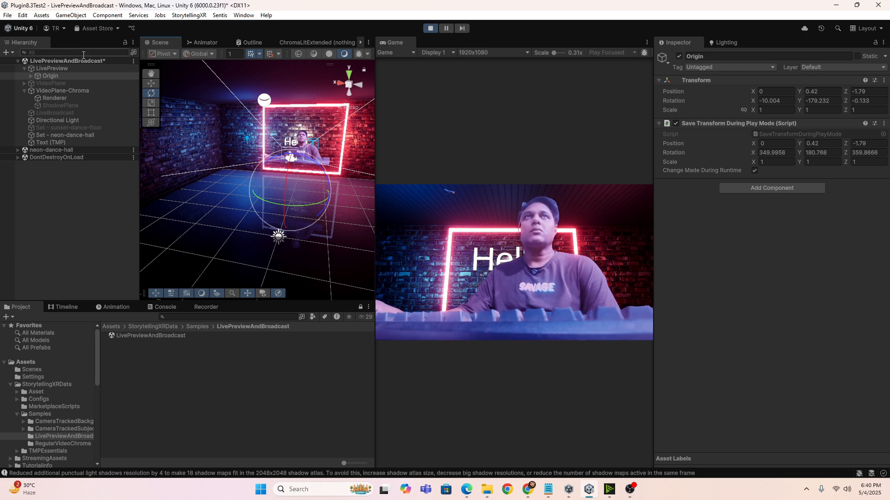
- Tilt LivePreview's Origin object slightly upward around its X axis to reframe the camera view
click(54, 77)
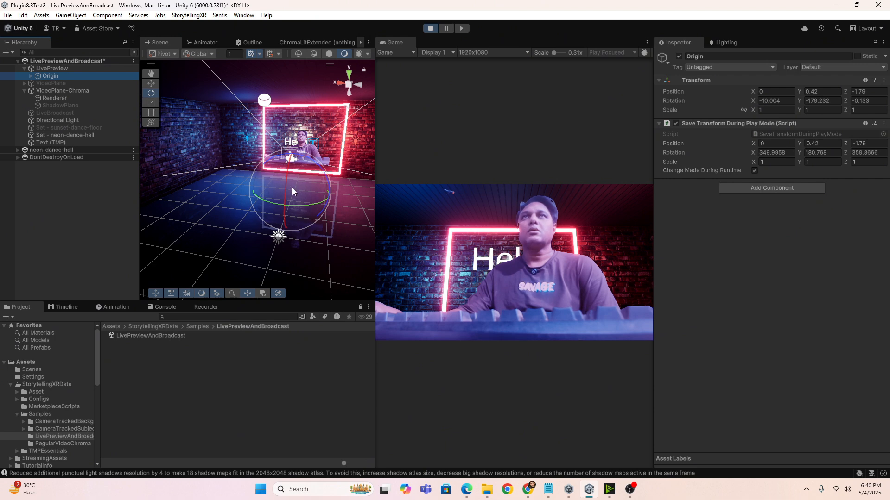
drag(286, 184, 287, 194)
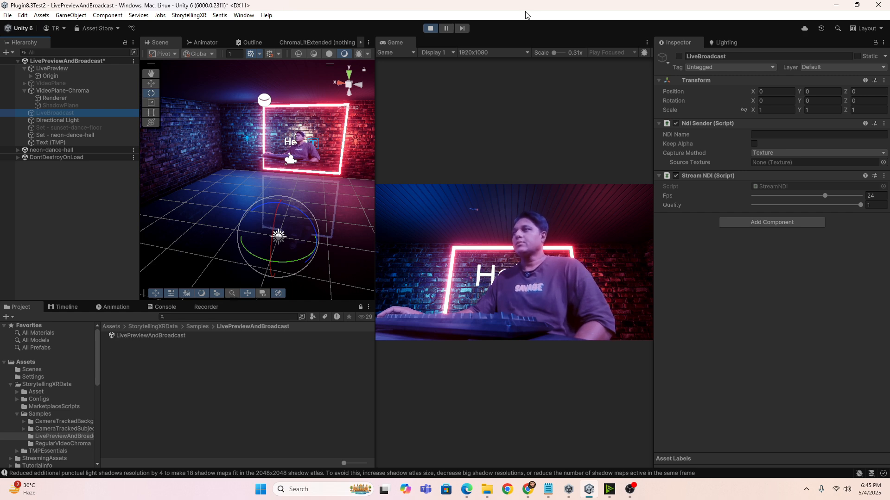
- Exit play mode, enable the LiveBroadcast object, and restart play mode to send the NDI stream
click(430, 29)
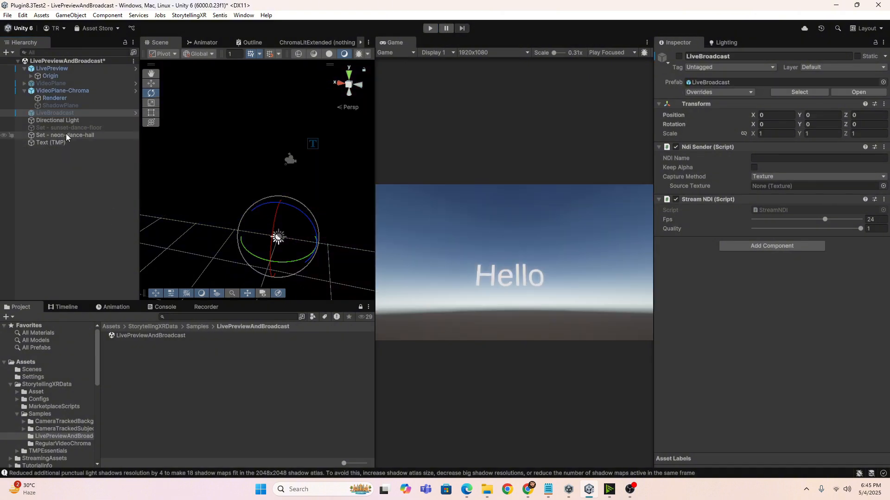
click(68, 114)
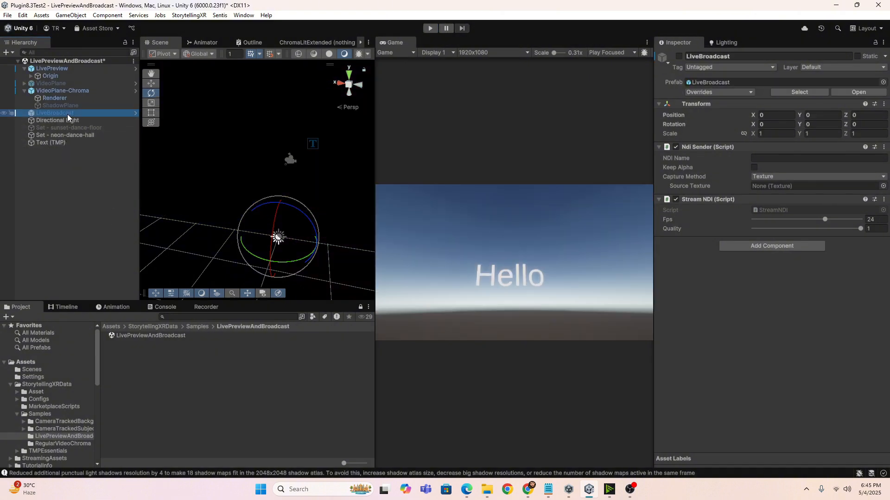
click(679, 57)
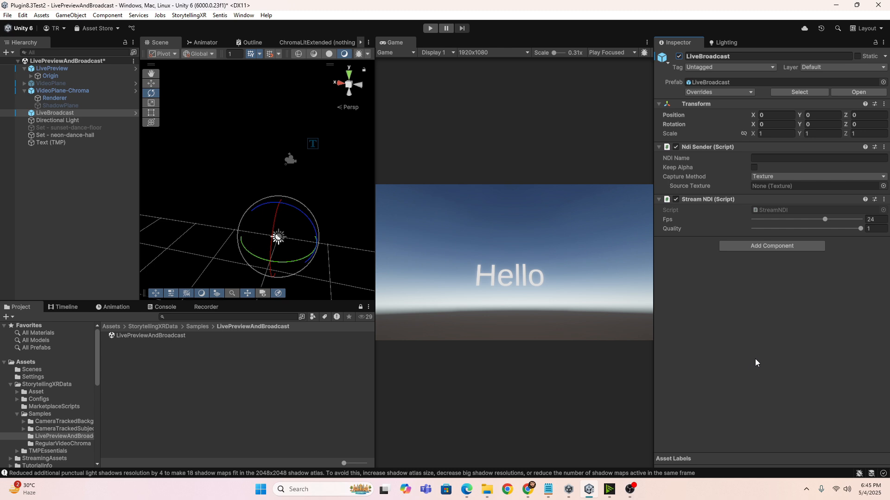
click(630, 490)
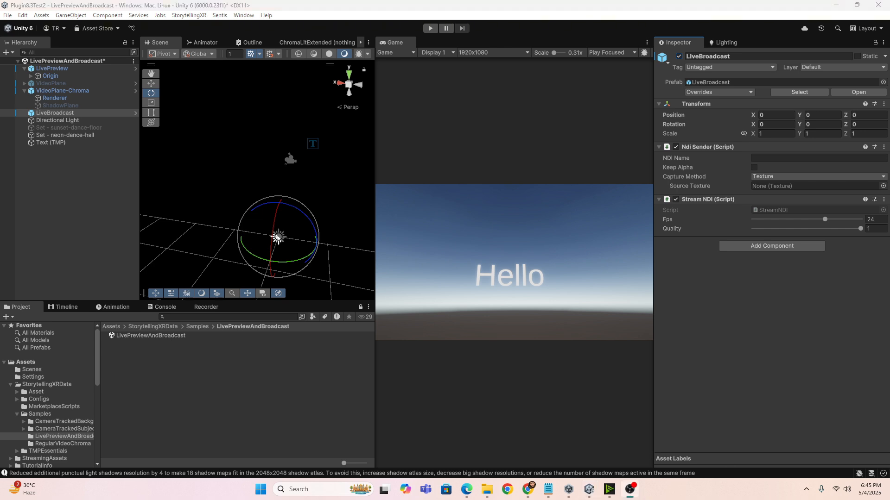
click(430, 28)
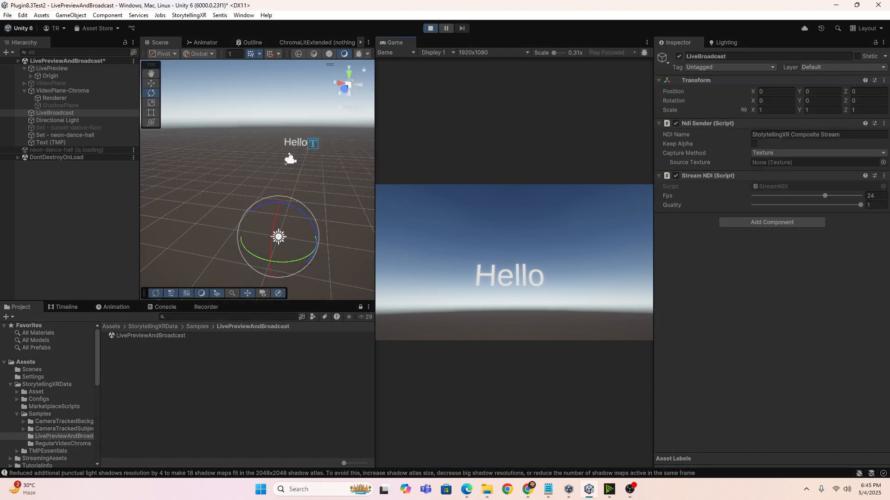
- Switch to OBS, bring its window into view, and review the properties of the Studio scene's NDI source
key(alt+Tab)
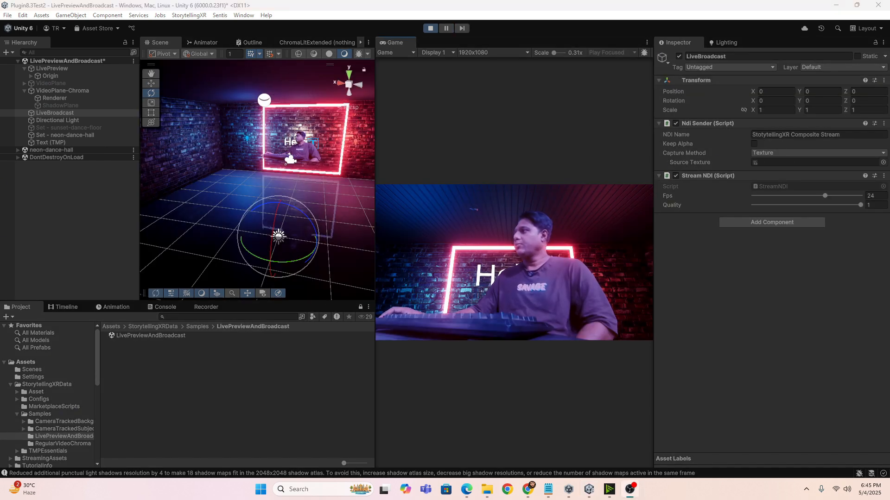
drag(889, 0, 603, 84)
drag(670, 81, 538, 90)
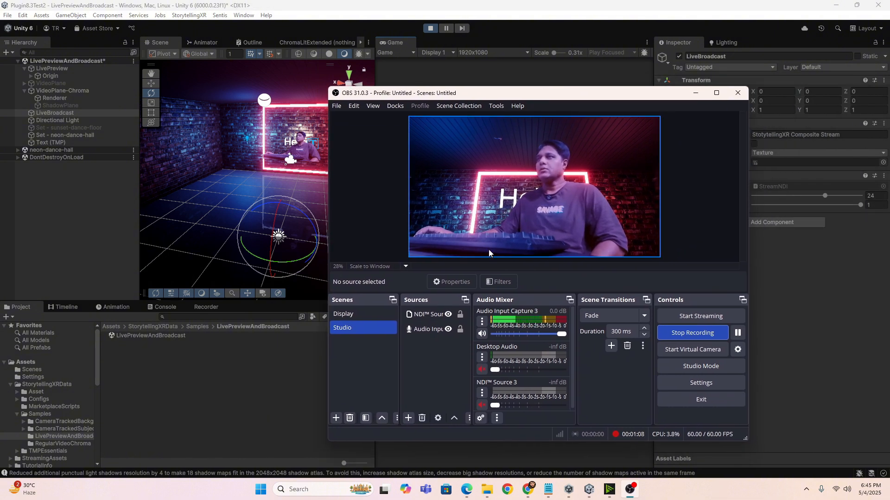
double_click(427, 319)
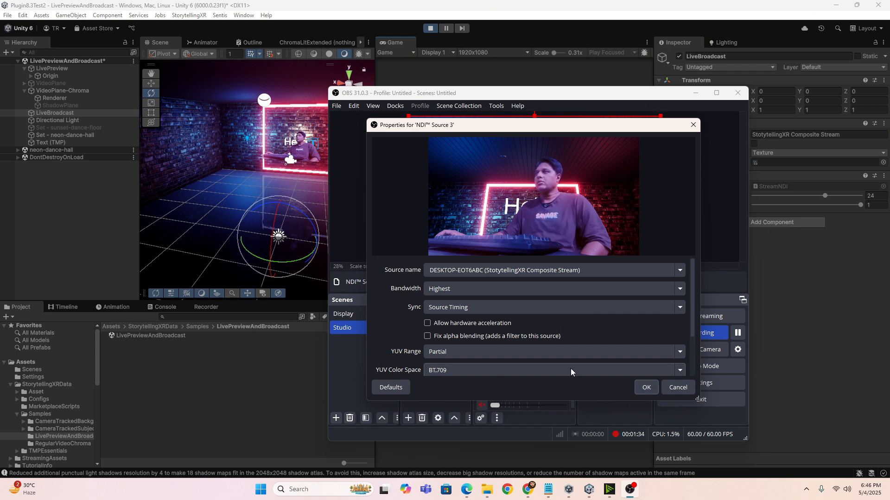
click(645, 390)
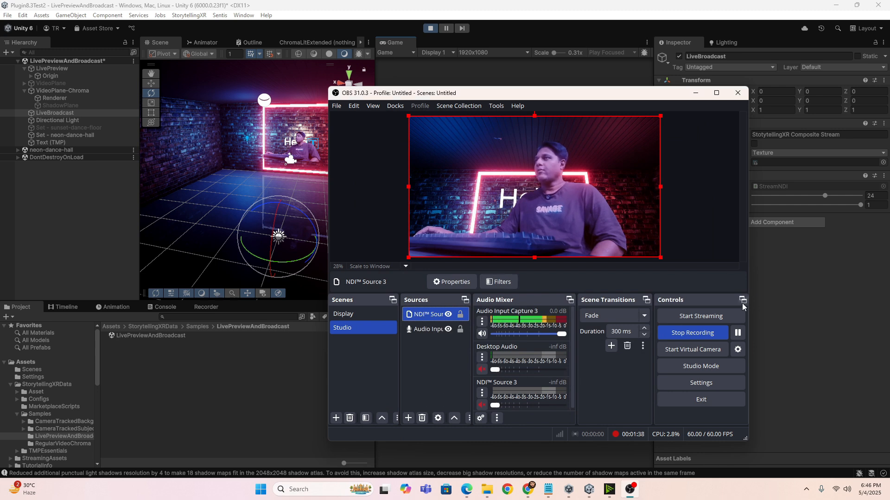